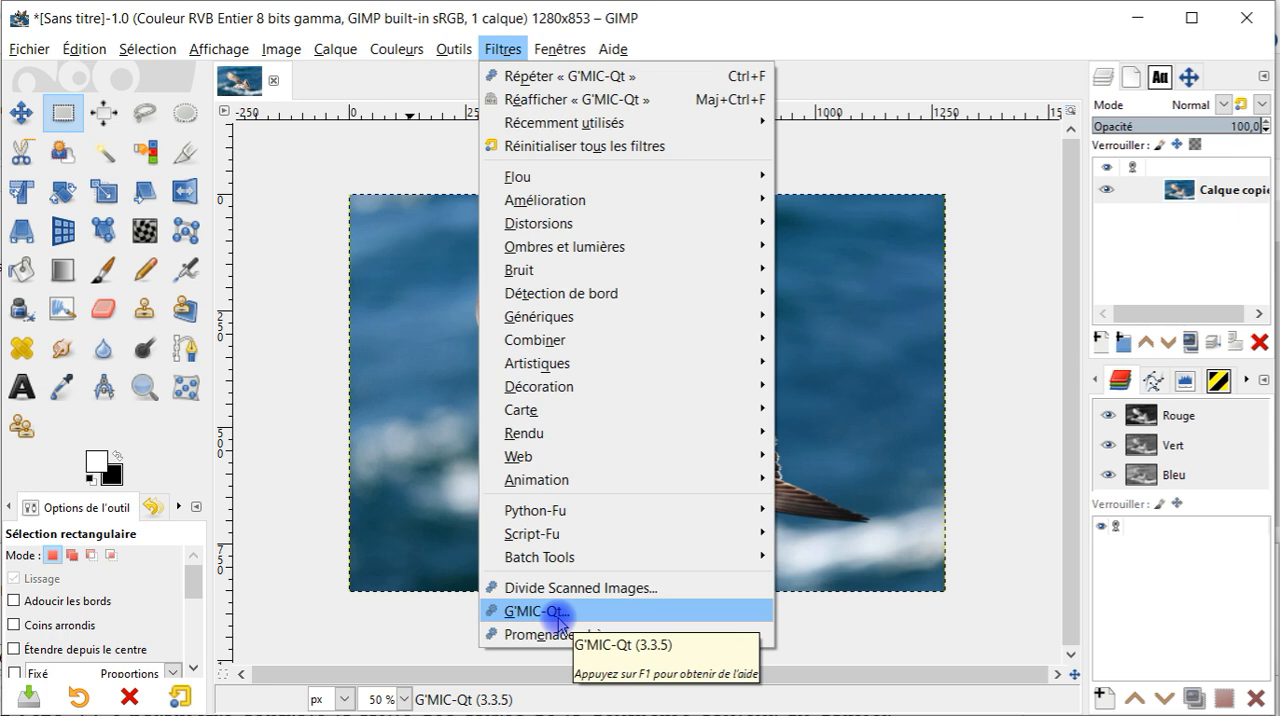
Open the G'MIC-Qt filter collection for the seagull image
{"action": "left_click", "coordinate": [558, 615]}
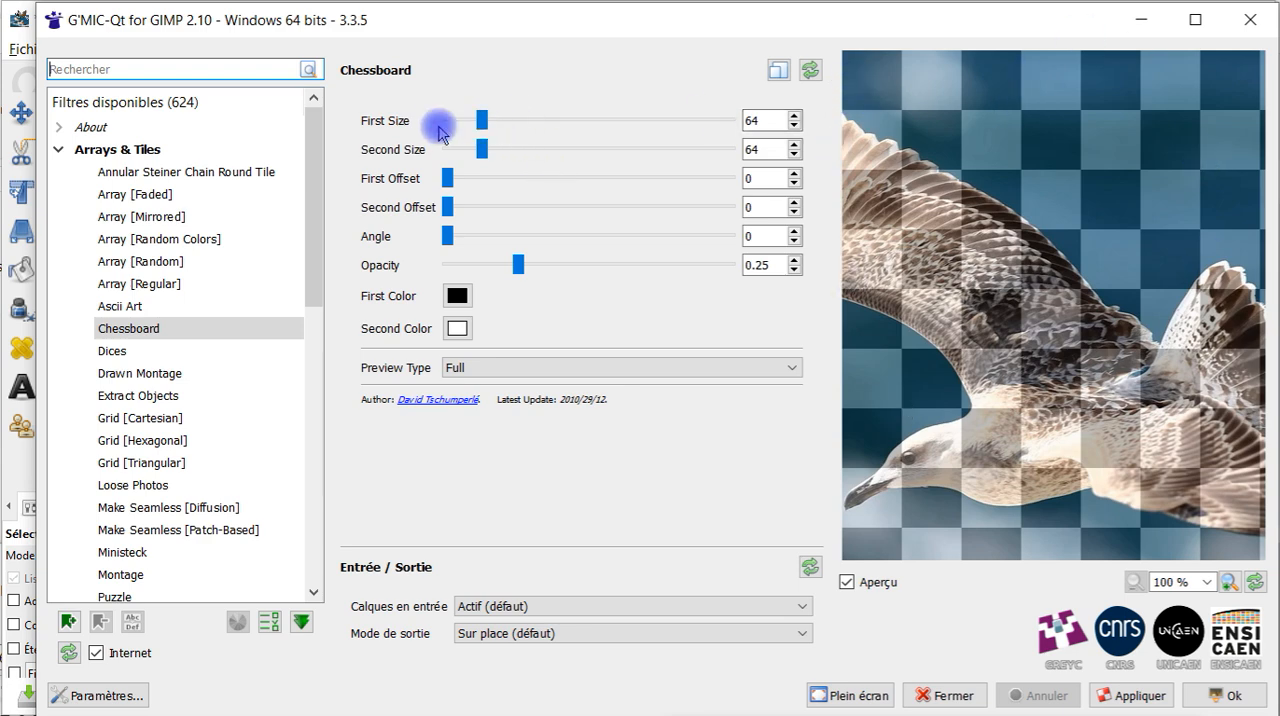
Adjust the Chessboard filter's cell dimensions, ending with First Size 26 and Second Size 86
{"action": "left_click_drag", "start_coordinate": [483, 122], "coordinate": [383, 117]}
{"action": "left_click_drag", "start_coordinate": [480, 149], "coordinate": [420, 152]}
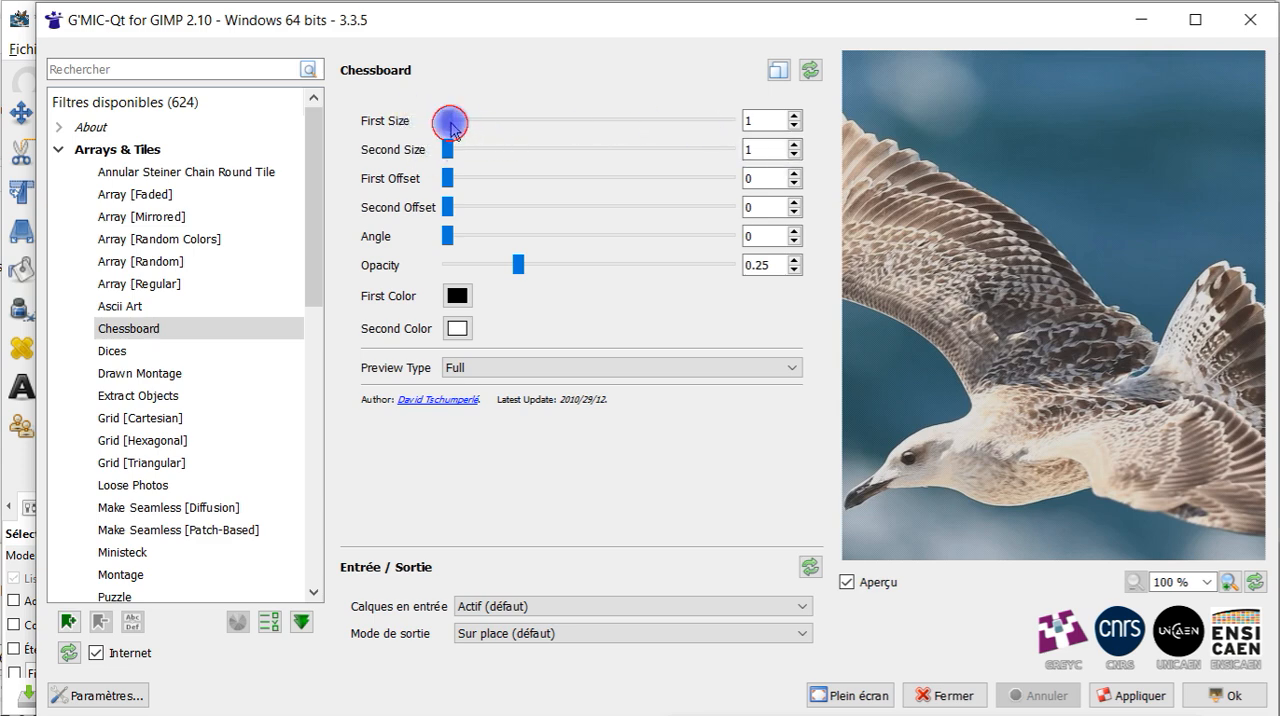
{"action": "left_click_drag", "start_coordinate": [453, 120], "coordinate": [461, 120]}
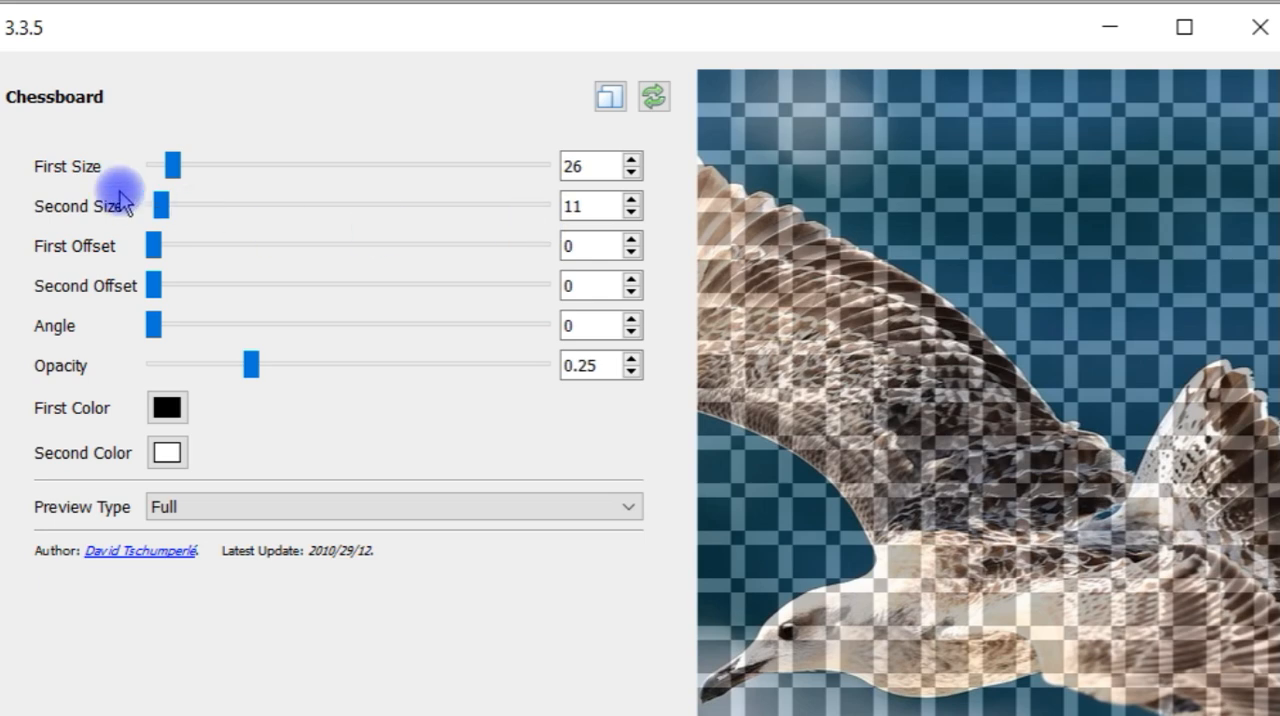
{"action": "left_click_drag", "start_coordinate": [161, 204], "coordinate": [169, 207]}
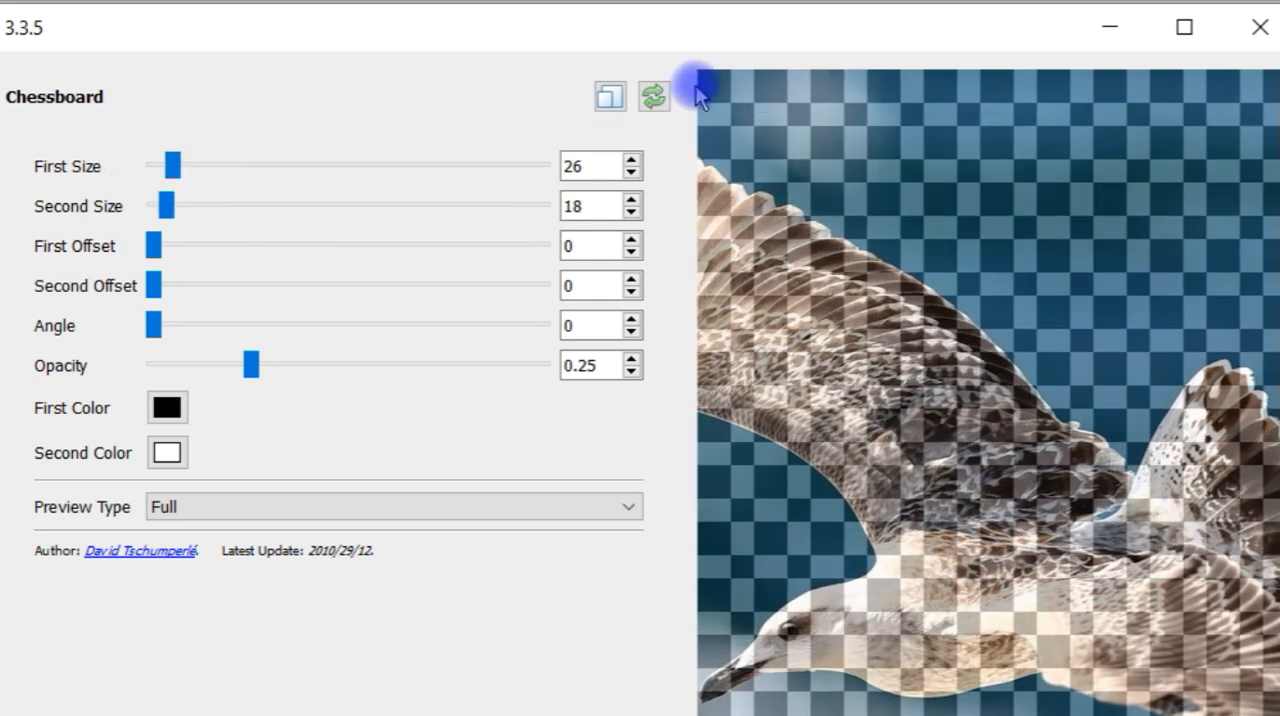
{"action": "left_click_drag", "start_coordinate": [164, 209], "coordinate": [176, 222]}
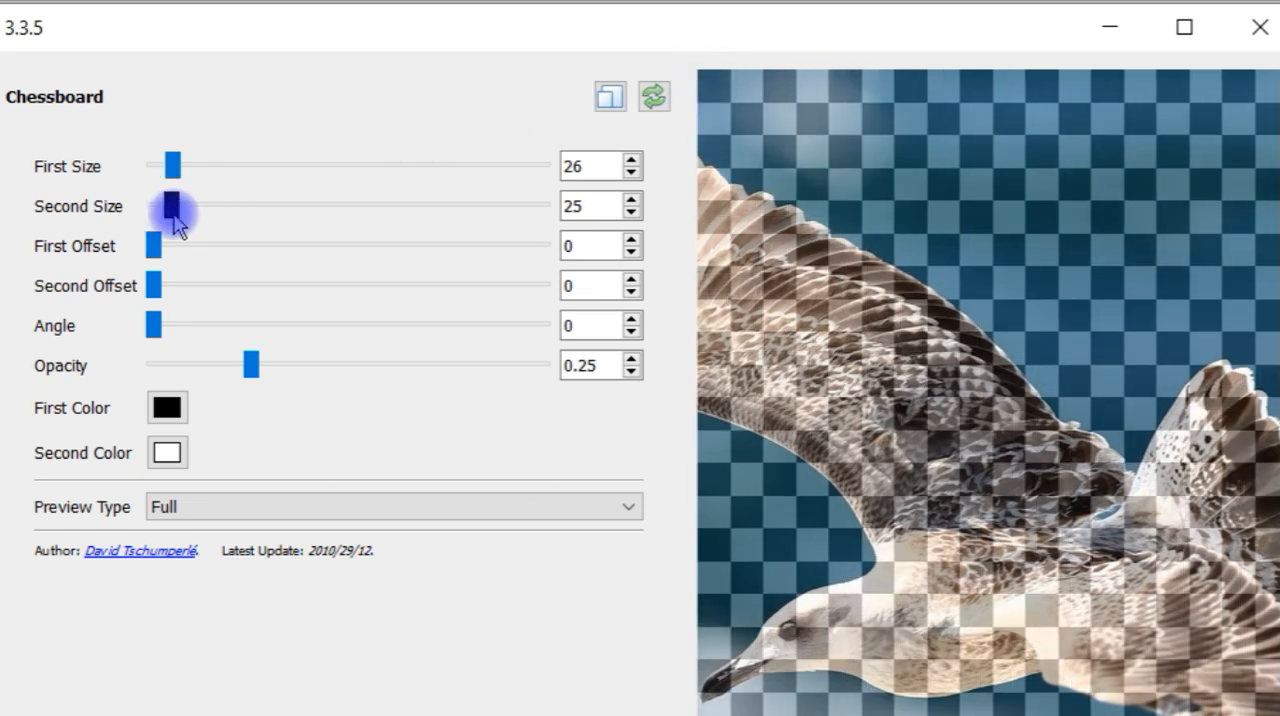
{"action": "left_click_drag", "start_coordinate": [173, 214], "coordinate": [186, 215]}
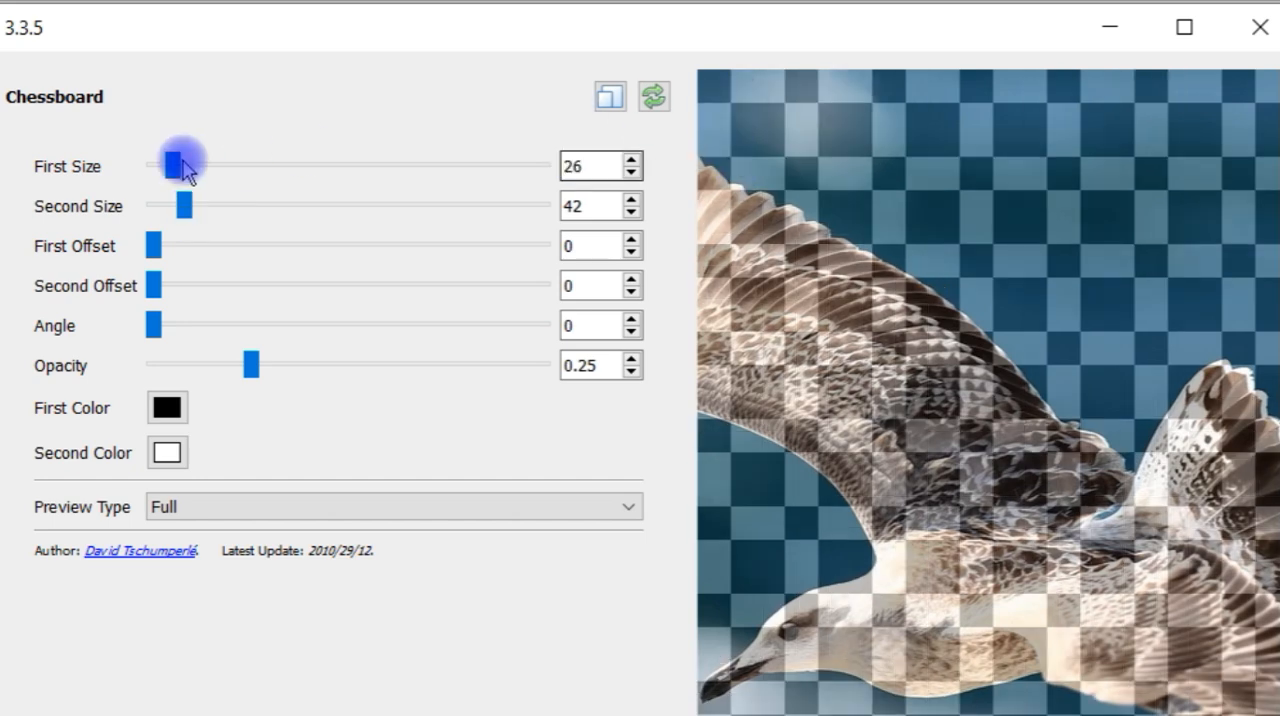
{"action": "left_click_drag", "start_coordinate": [184, 206], "coordinate": [200, 210]}
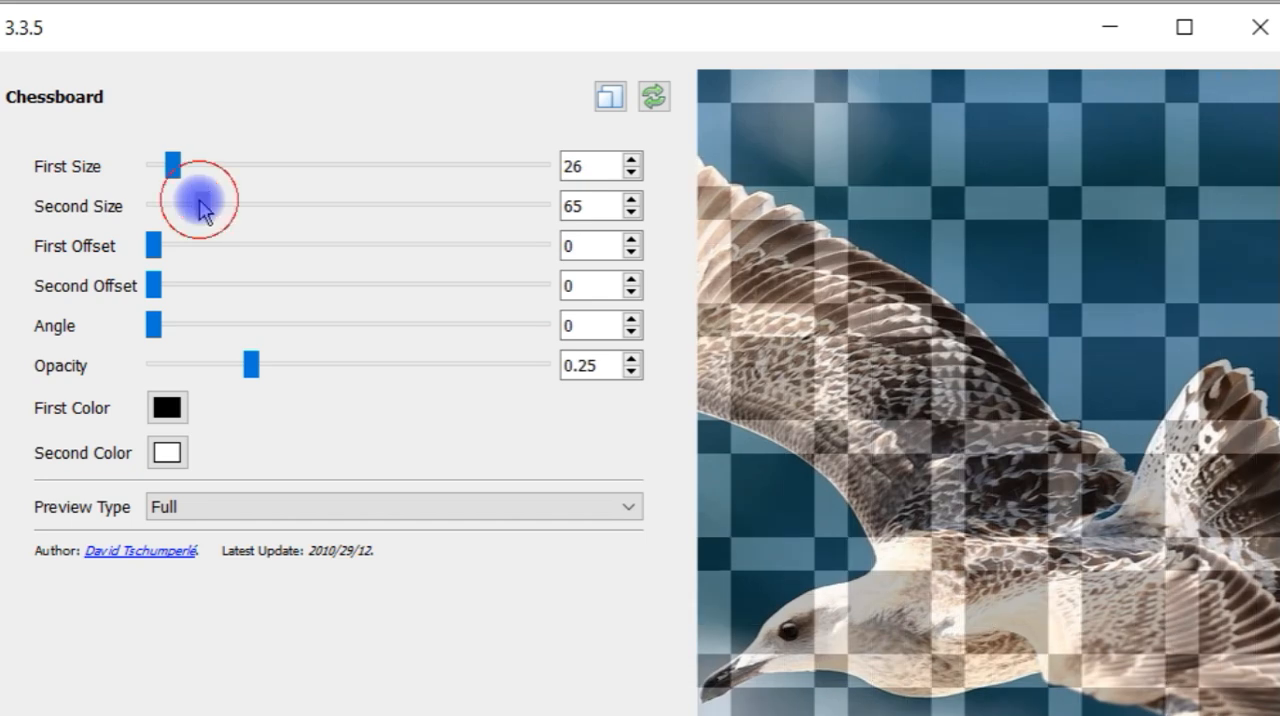
{"action": "left_click_drag", "start_coordinate": [200, 210], "coordinate": [218, 212]}
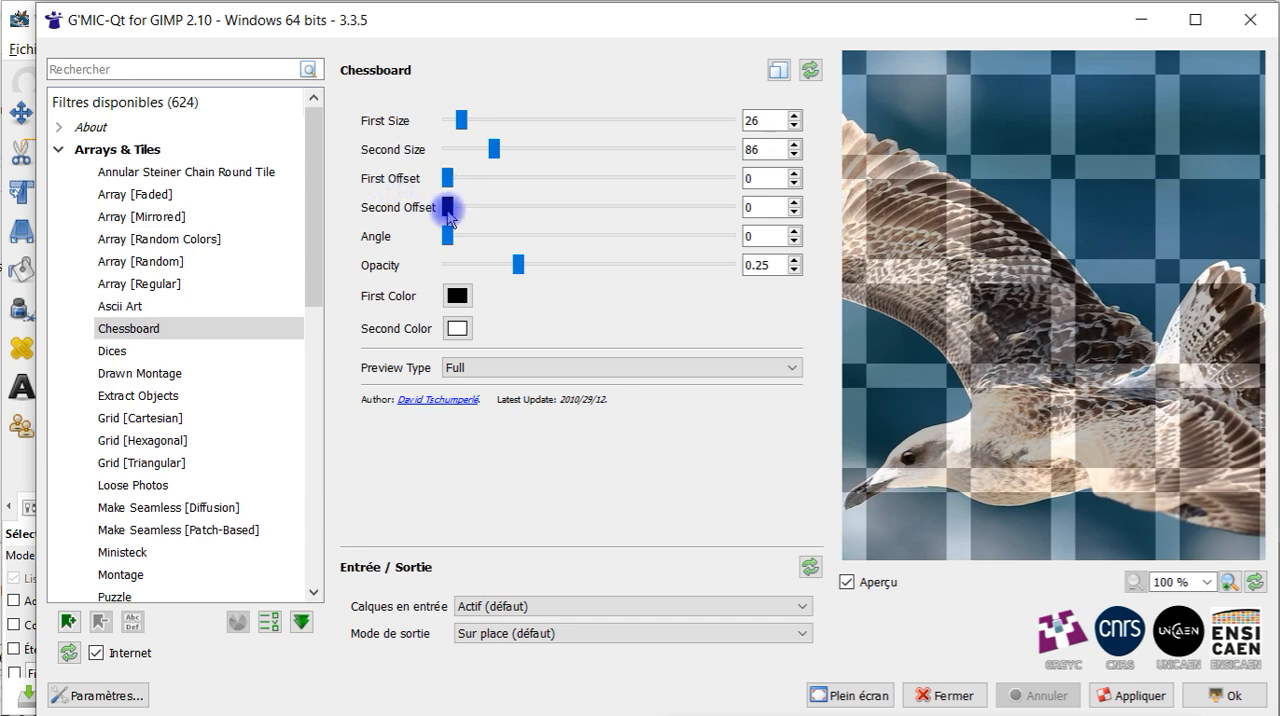
Shift the chessboard pattern by setting First Offset to 63 and Second Offset to 44
{"action": "mouse_move", "coordinate": [449, 214]}
{"action": "left_mouse_down"}
{"action": "mouse_move", "coordinate": [465, 217]}
{"action": "mouse_move", "coordinate": [444, 207]}
{"action": "left_mouse_up"}
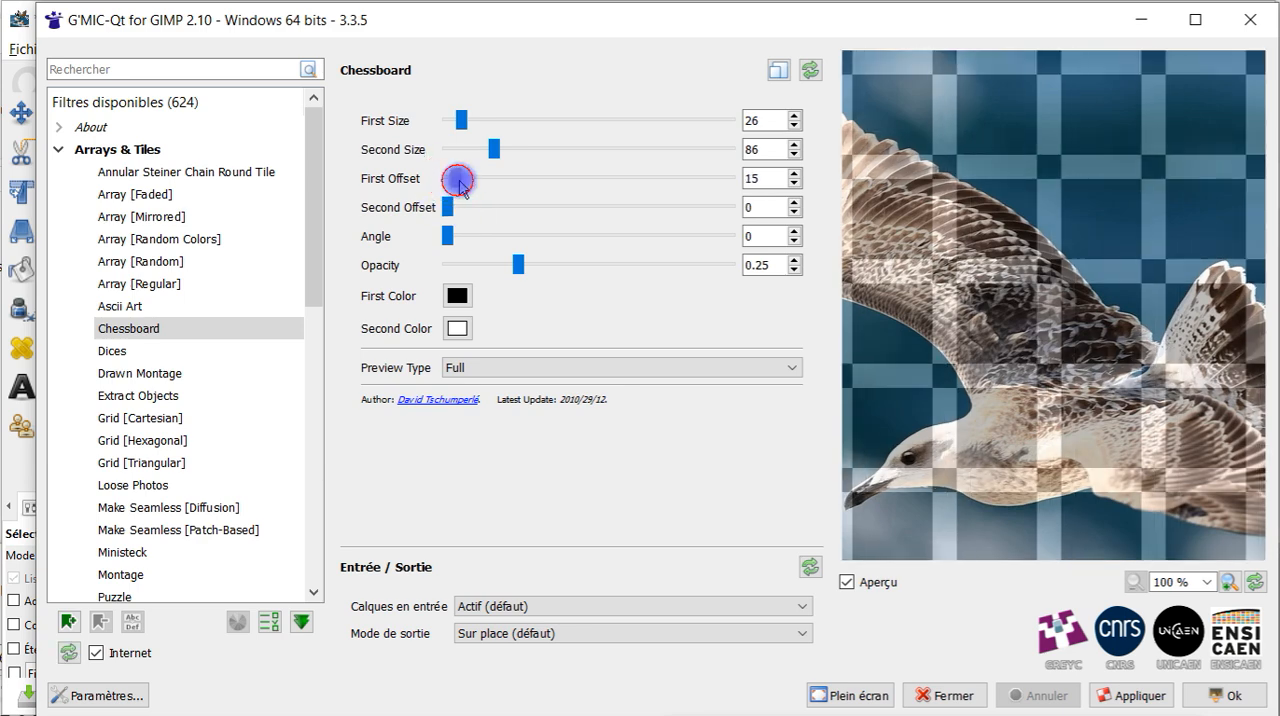
{"action": "left_click_drag", "start_coordinate": [457, 181], "coordinate": [477, 188]}
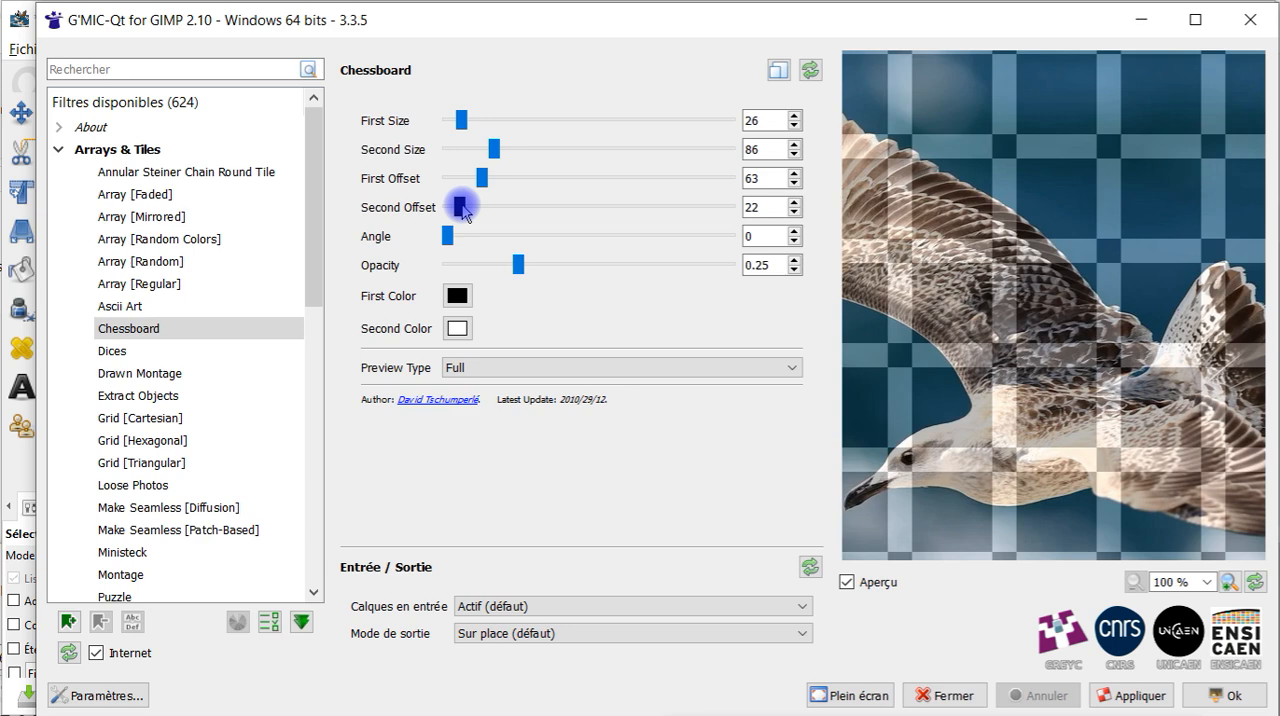
{"action": "left_click_drag", "start_coordinate": [463, 208], "coordinate": [474, 207]}
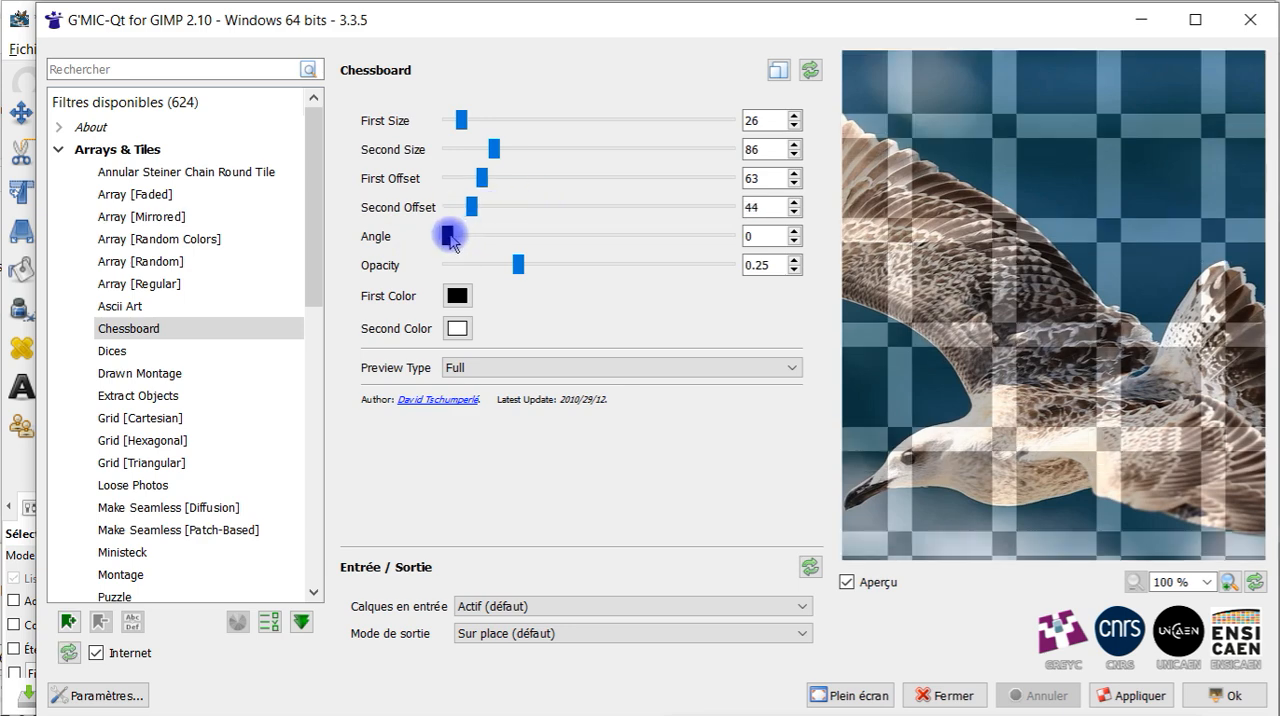
Rotate the chessboard pattern through increasing angles, ending at 69.12
{"action": "left_click_drag", "start_coordinate": [452, 240], "coordinate": [474, 240]}
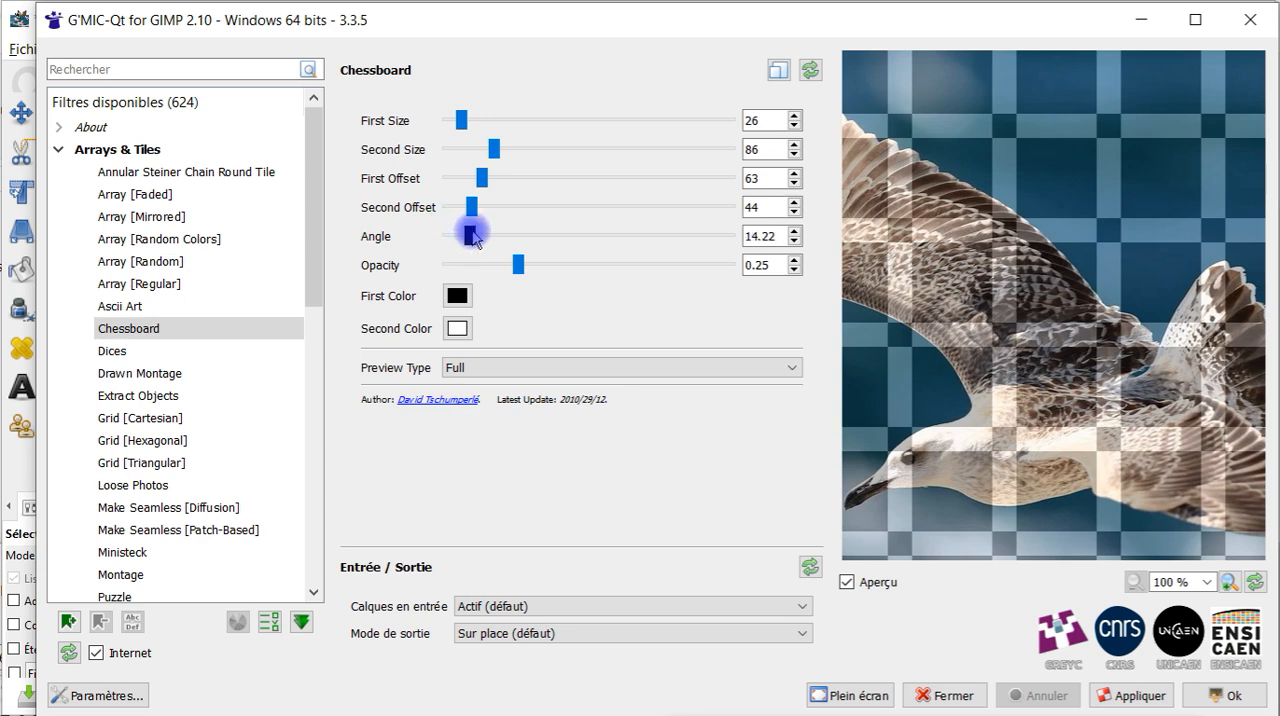
{"action": "left_click_drag", "start_coordinate": [474, 238], "coordinate": [516, 235]}
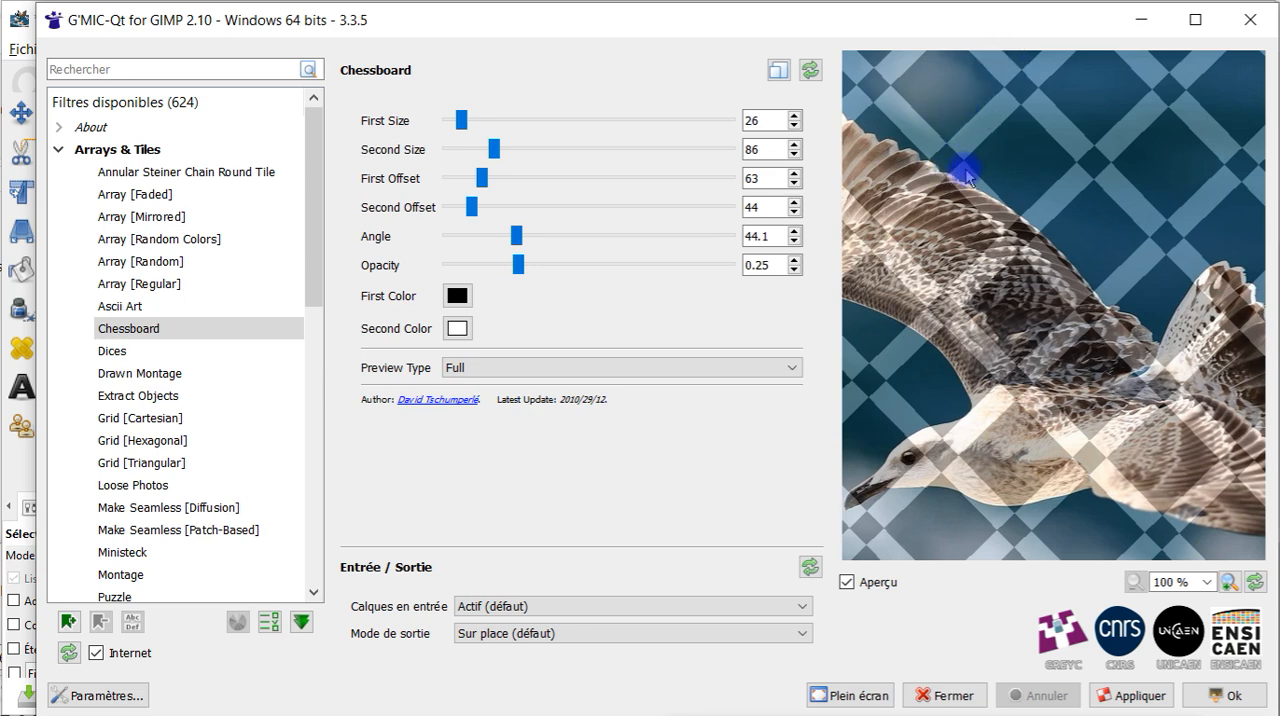
{"action": "left_click_drag", "start_coordinate": [520, 245], "coordinate": [540, 237]}
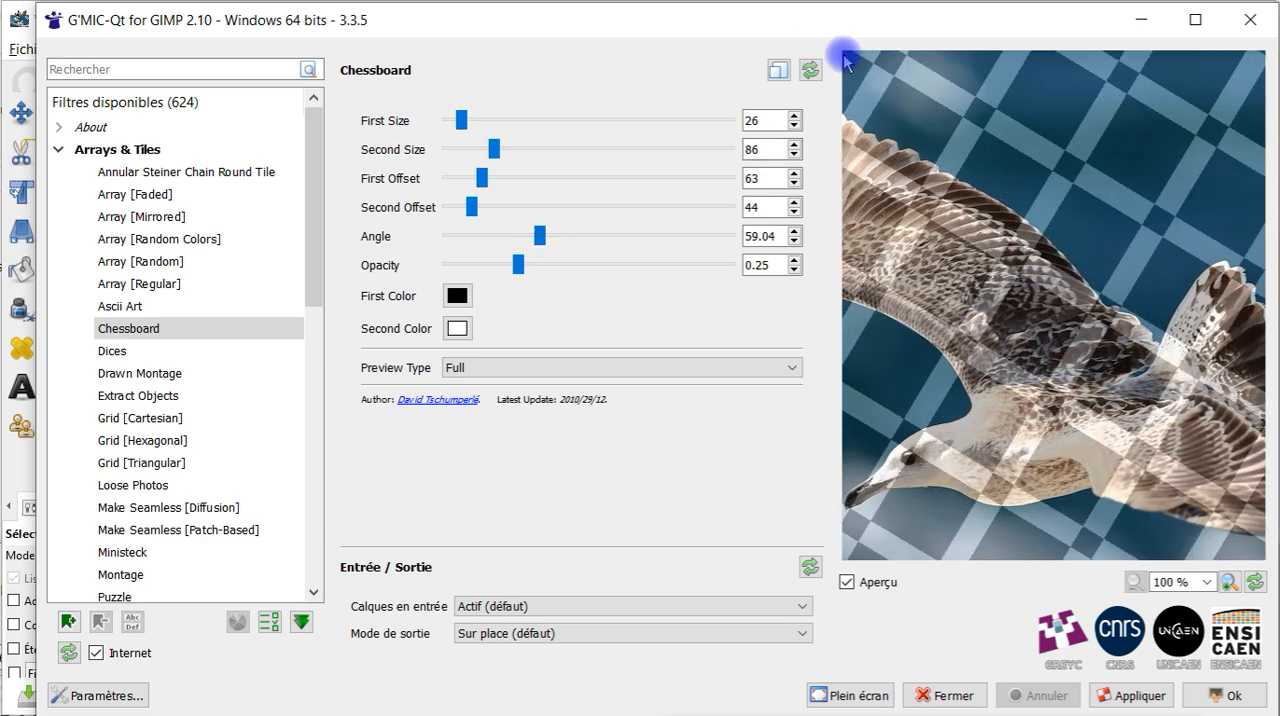
{"action": "left_click_drag", "start_coordinate": [542, 243], "coordinate": [553, 243]}
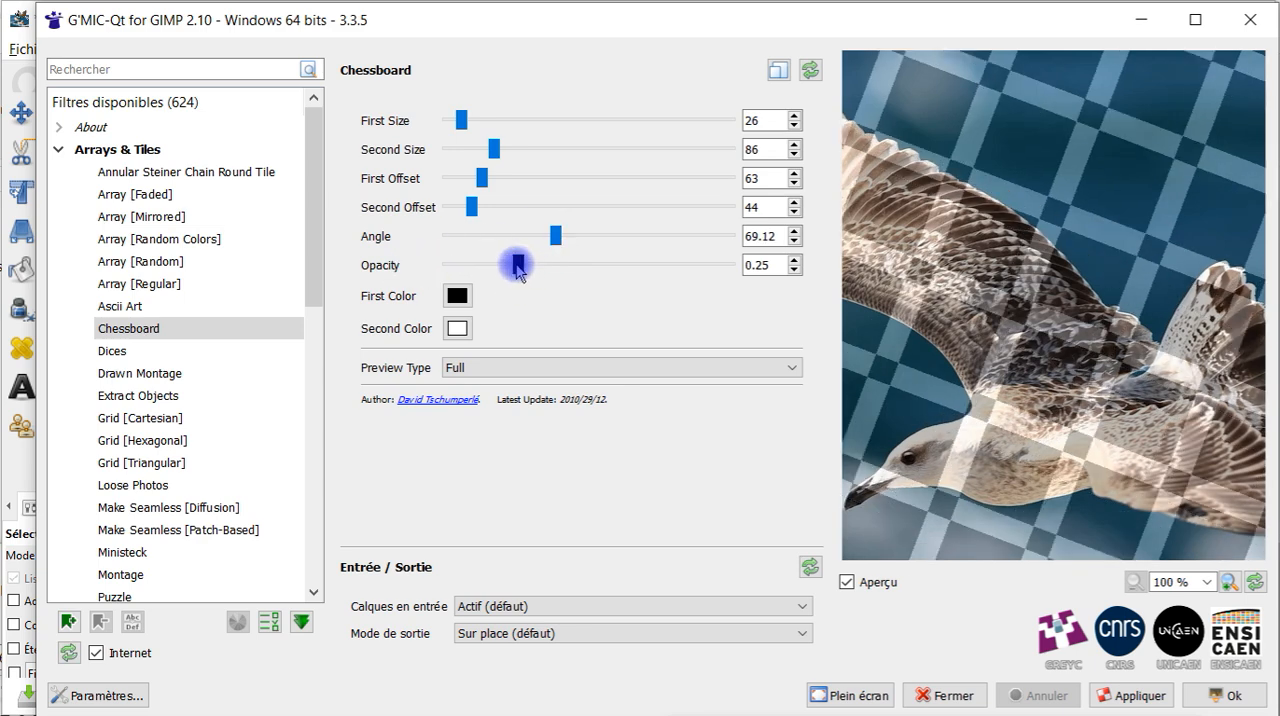
Try the chessboard pattern at Opacity 1 and 0.49, and end at 0.089
{"action": "left_click_drag", "start_coordinate": [518, 266], "coordinate": [737, 266]}
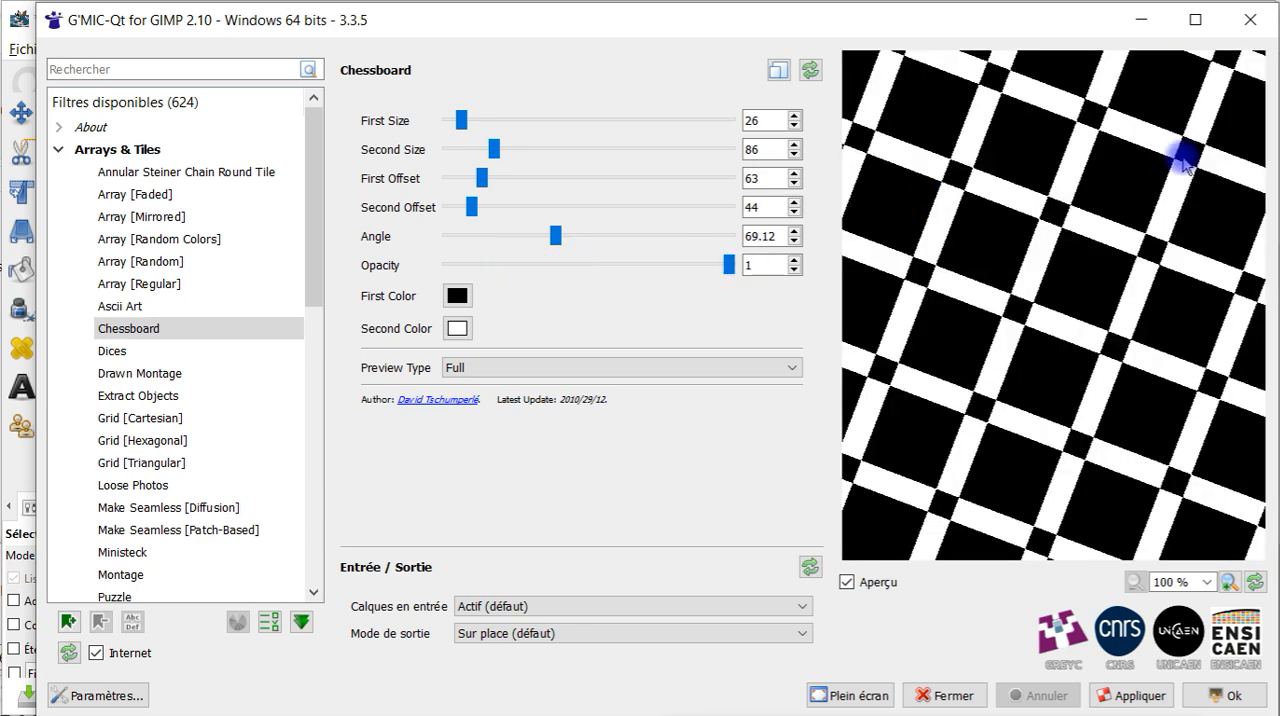
{"action": "left_click_drag", "start_coordinate": [729, 265], "coordinate": [583, 270]}
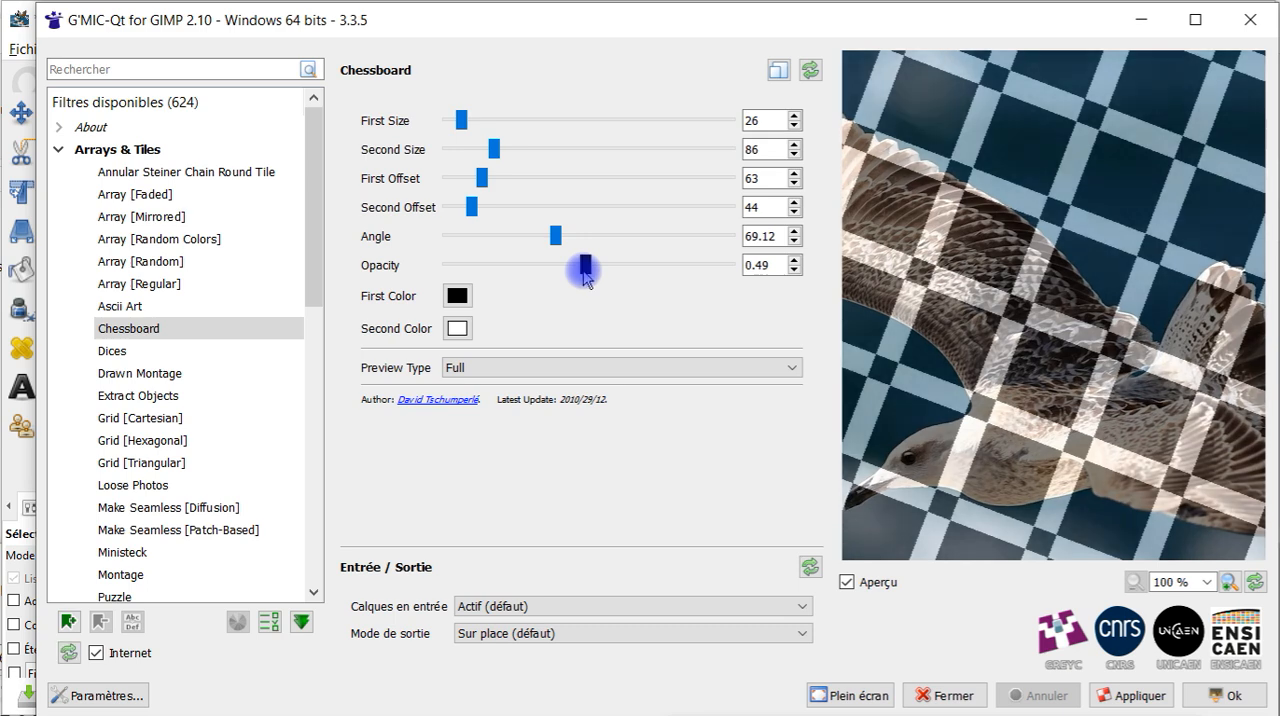
{"action": "left_click_drag", "start_coordinate": [585, 273], "coordinate": [480, 276]}
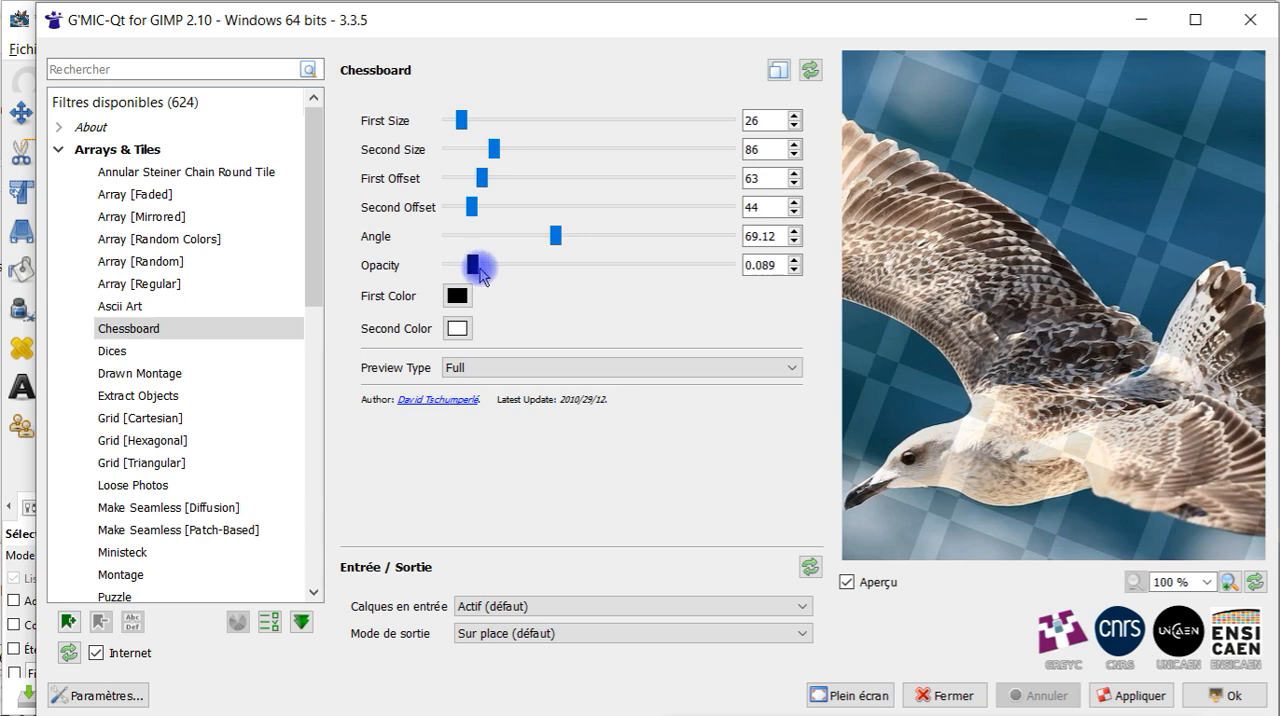
Set the chessboard's First Color to yellow and raise the Opacity to 0.497
{"action": "left_click", "coordinate": [459, 298]}
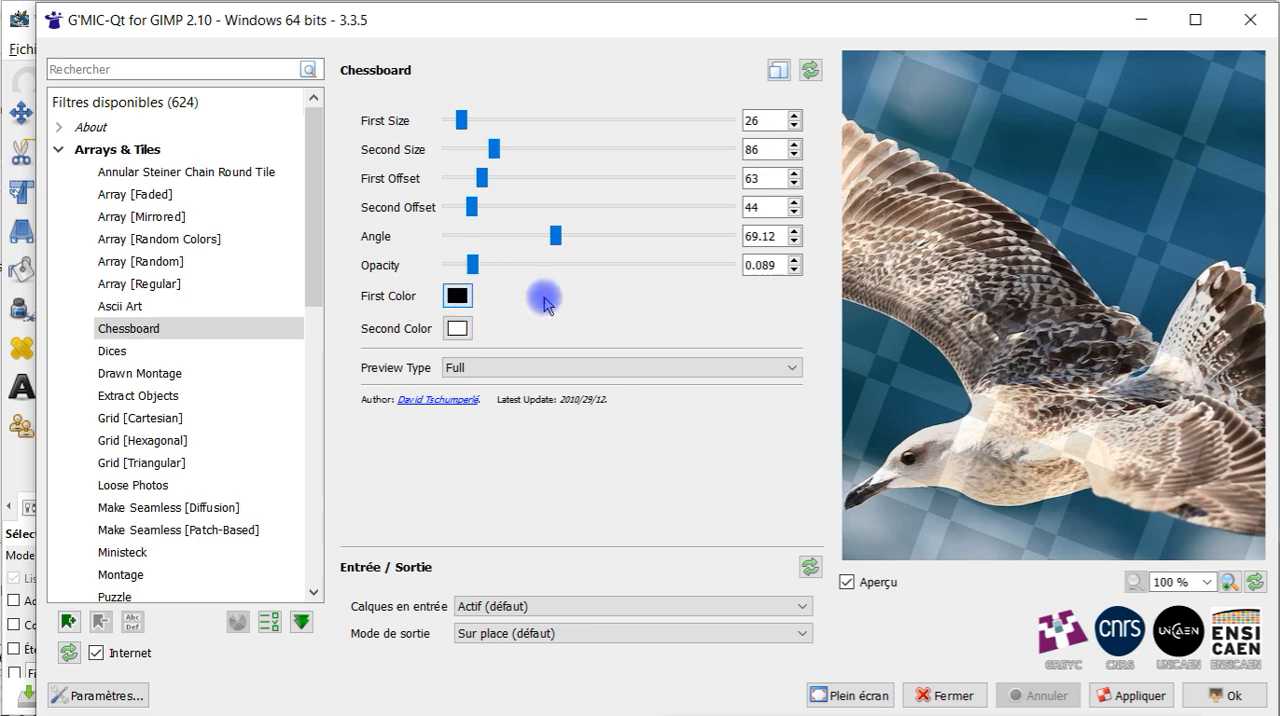
{"action": "left_click", "coordinate": [617, 270]}
{"action": "left_click", "coordinate": [773, 567]}
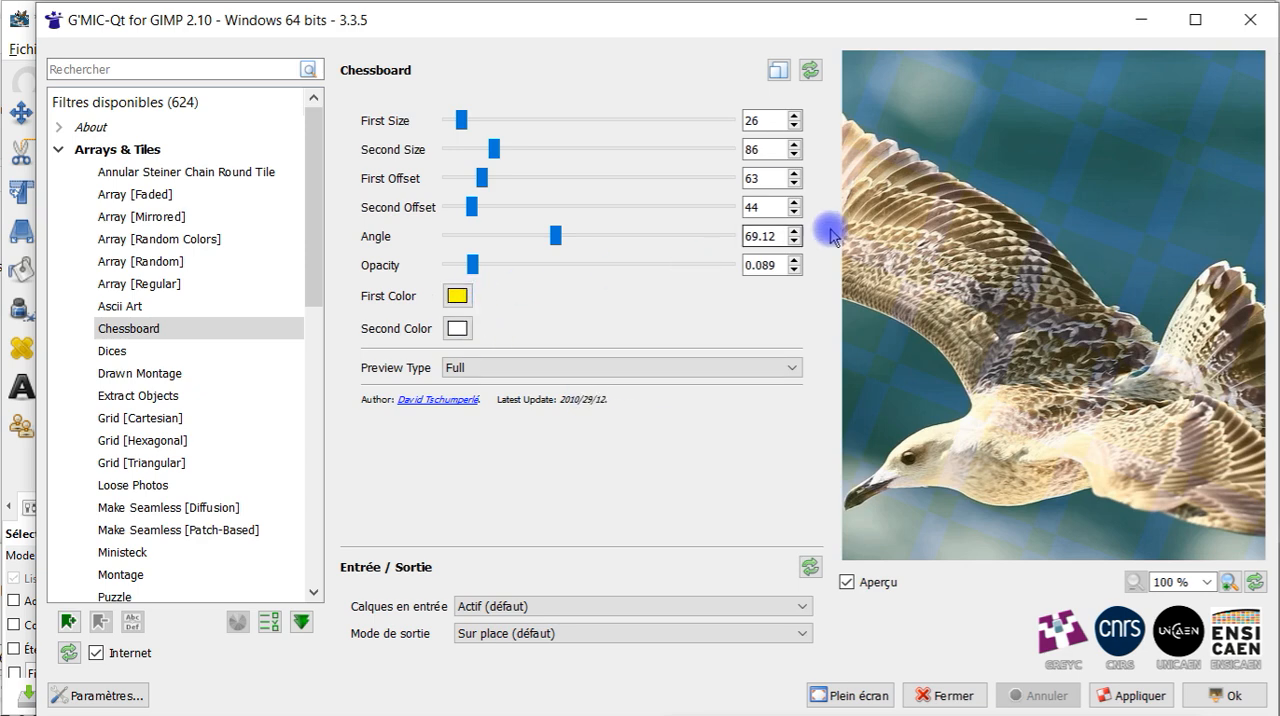
{"action": "left_click_drag", "start_coordinate": [472, 266], "coordinate": [586, 276]}
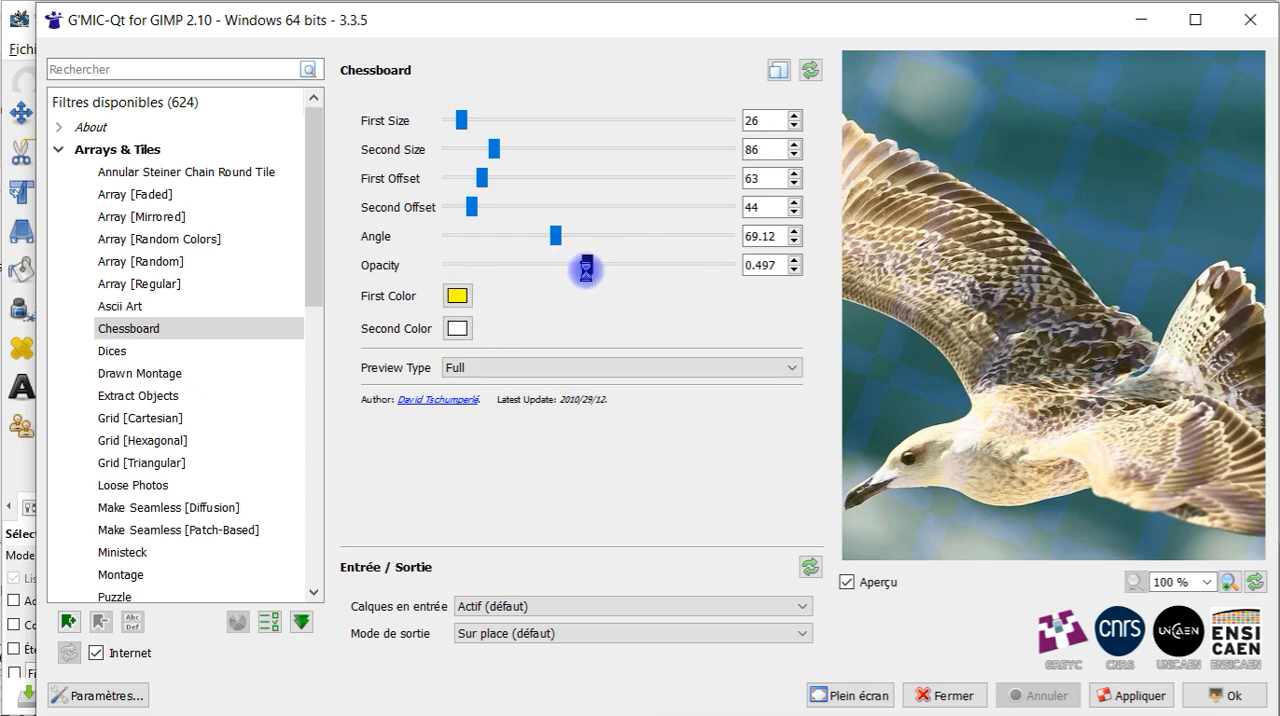
Set the chessboard's Second Color to black (#000000)
{"action": "left_click", "coordinate": [457, 330]}
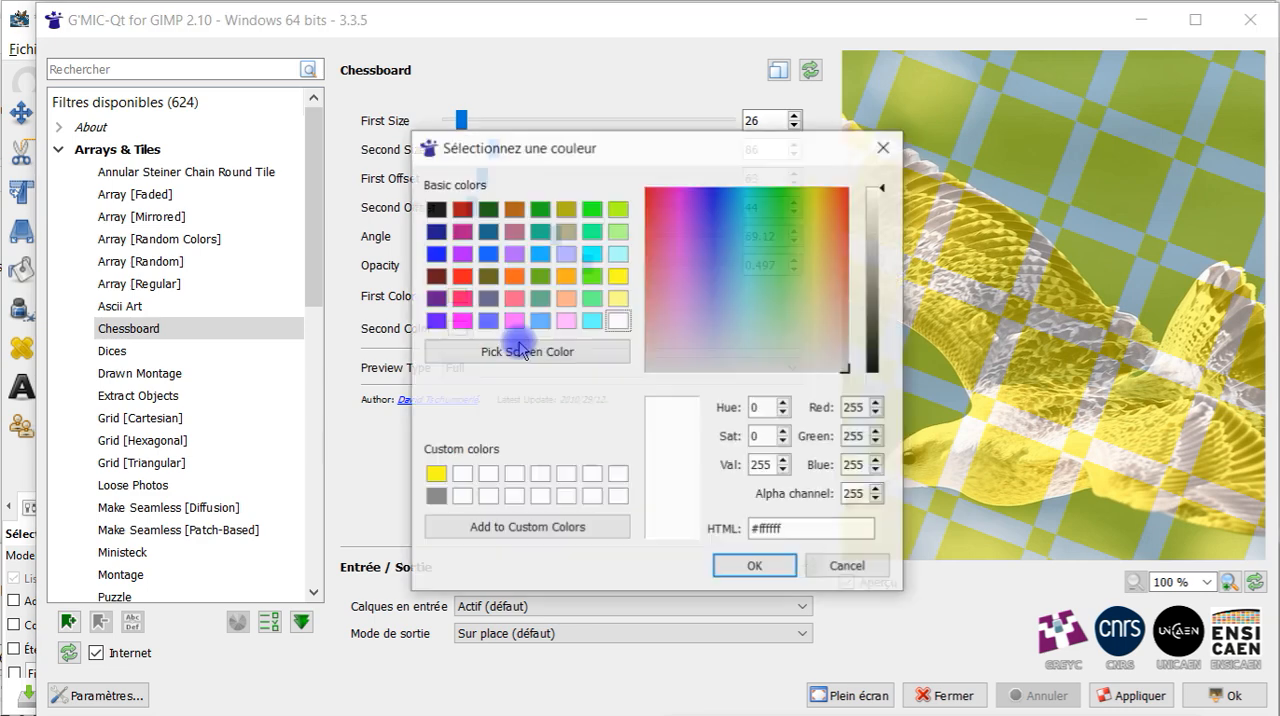
{"action": "left_click", "coordinate": [514, 209]}
{"action": "left_click", "coordinate": [435, 208]}
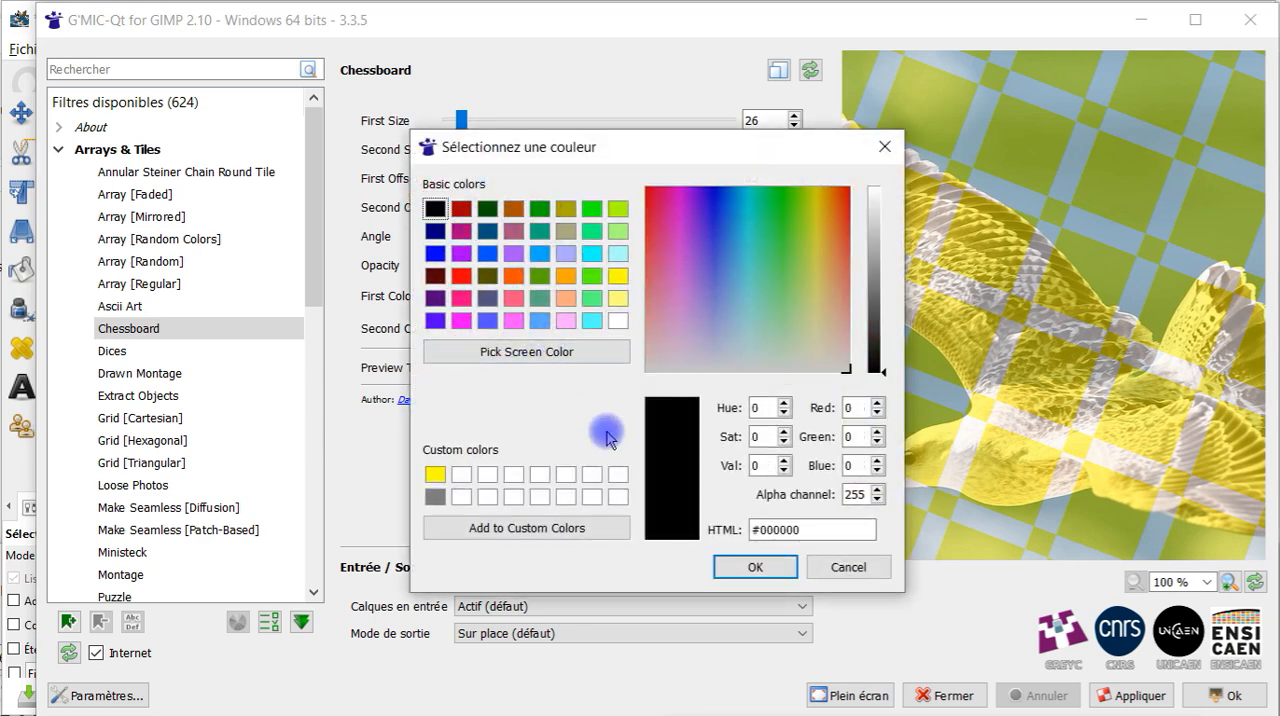
{"action": "left_click", "coordinate": [755, 567]}
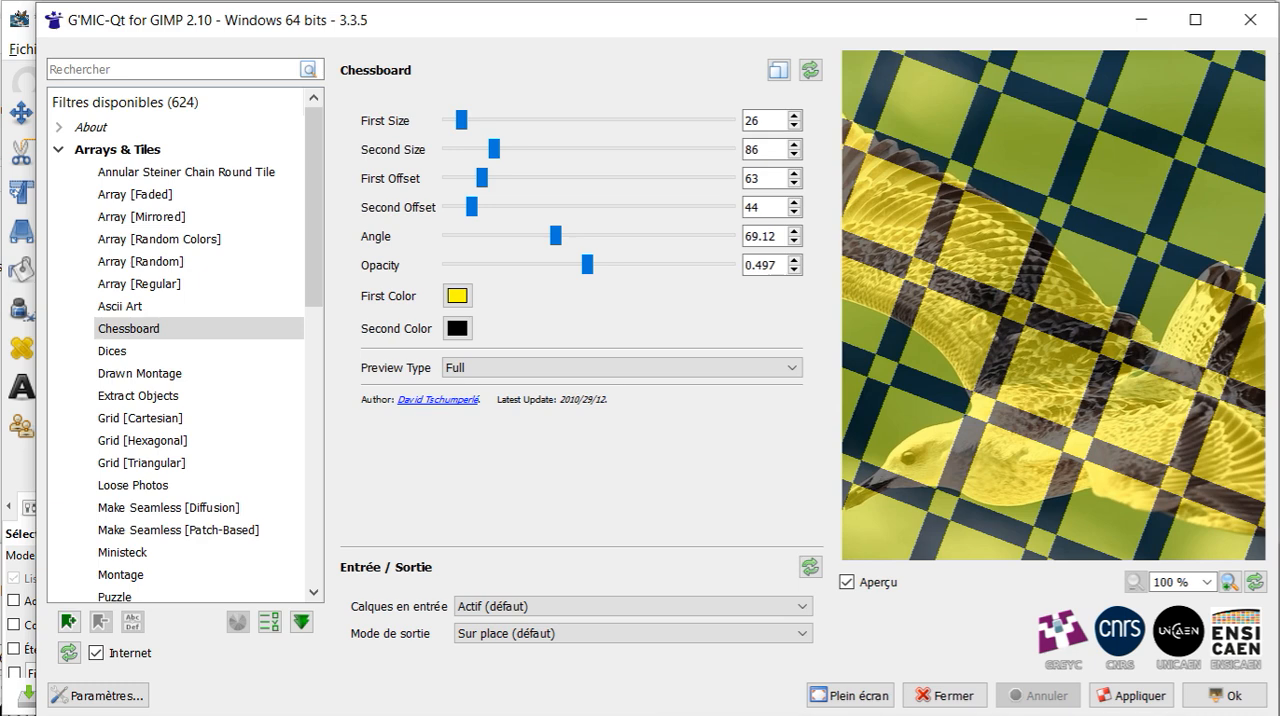
Try the Forward Horizontal, Forward Vertical and Backward Vertical preview types, and reset all Chessboard parameters to their defaults
{"action": "left_click", "coordinate": [482, 367]}
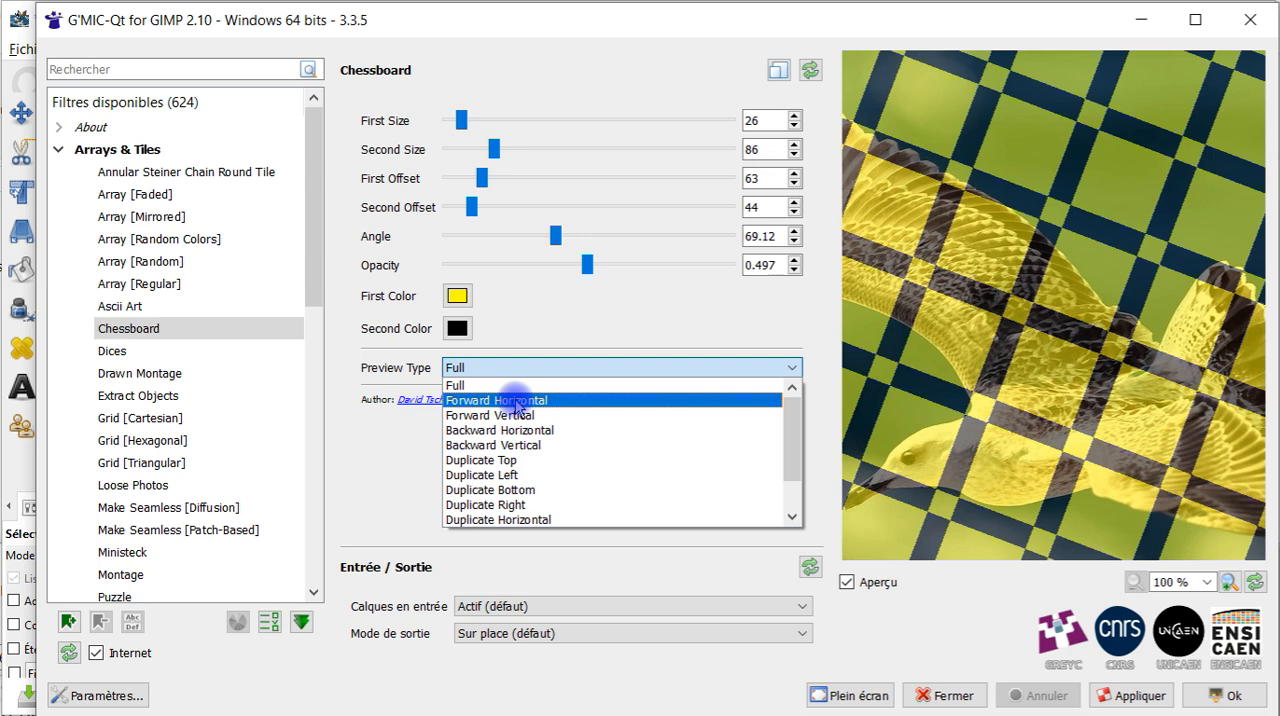
{"action": "left_click", "coordinate": [520, 400]}
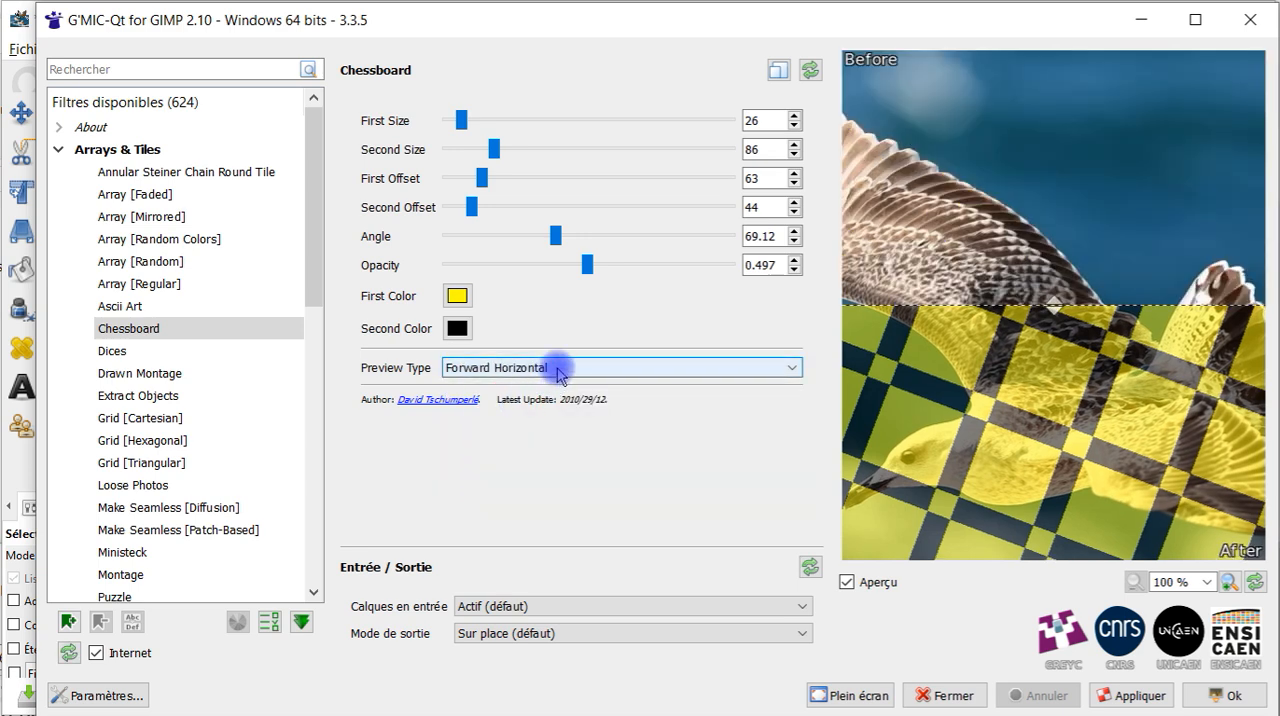
{"action": "left_click", "coordinate": [557, 370]}
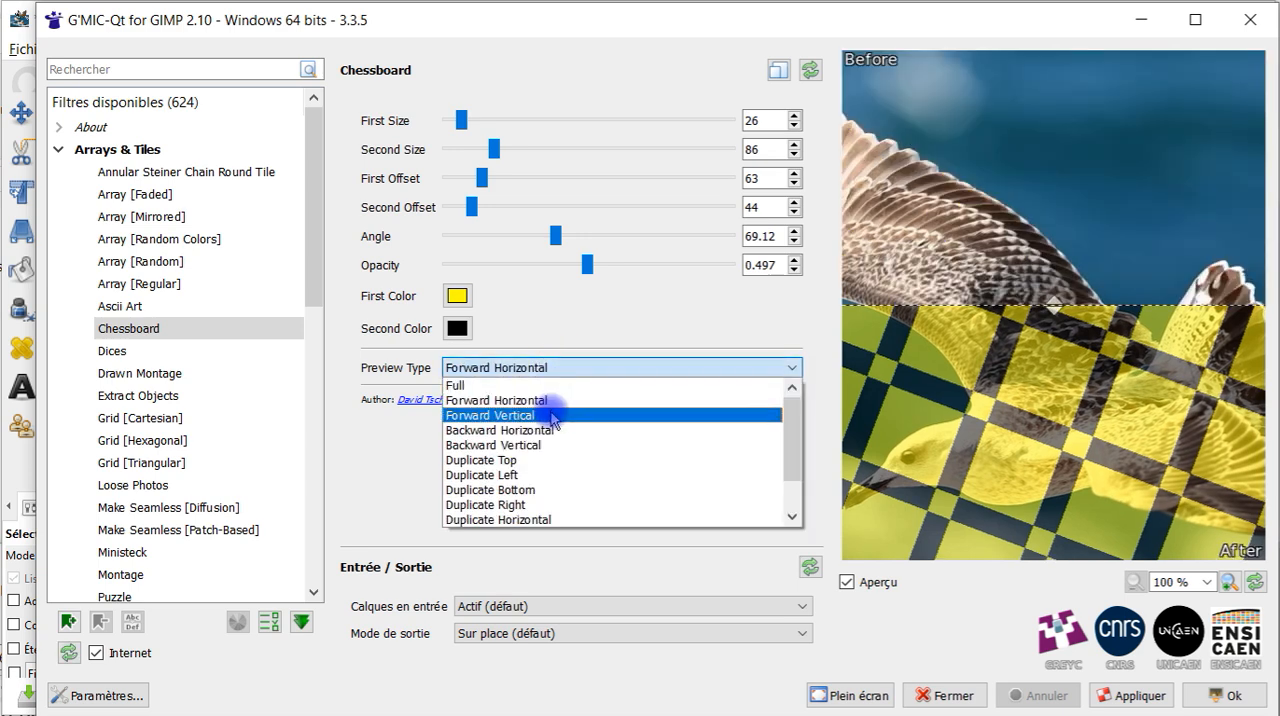
{"action": "left_click", "coordinate": [553, 415]}
{"action": "left_click", "coordinate": [645, 367]}
{"action": "left_click", "coordinate": [620, 445]}
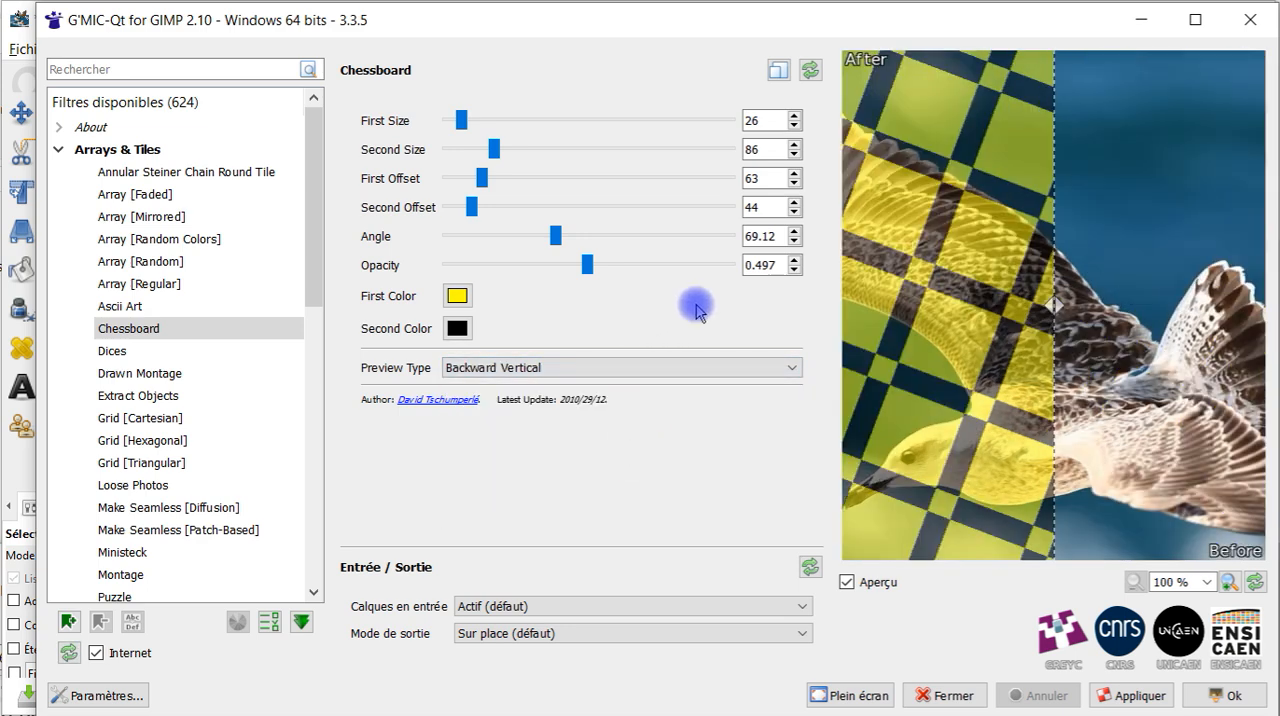
{"action": "left_click", "coordinate": [810, 69]}
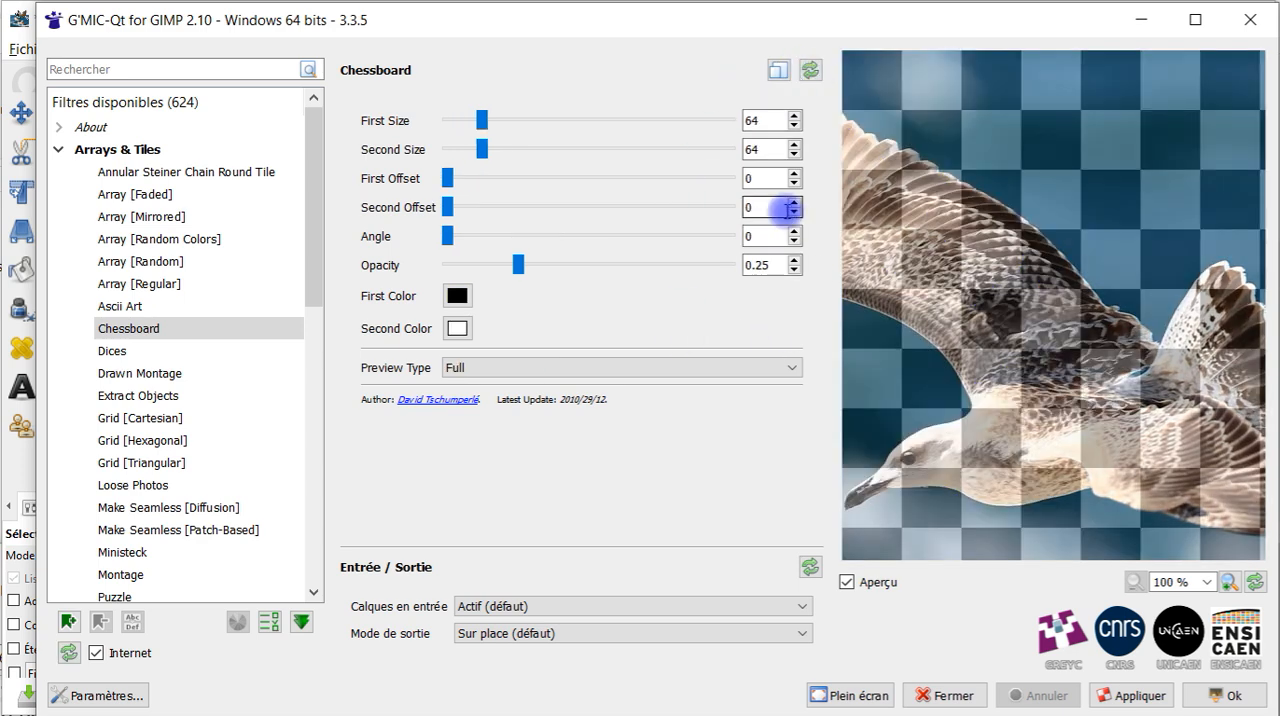
Set the Chessboard filter to First Offset 100, Second Offset 156, Angle 56.7 and First Size 167
{"action": "left_click_drag", "start_coordinate": [448, 178], "coordinate": [503, 178]}
{"action": "left_click_drag", "start_coordinate": [448, 208], "coordinate": [531, 210]}
{"action": "left_click_drag", "start_coordinate": [447, 236], "coordinate": [533, 243]}
{"action": "left_click_drag", "start_coordinate": [484, 120], "coordinate": [539, 120]}
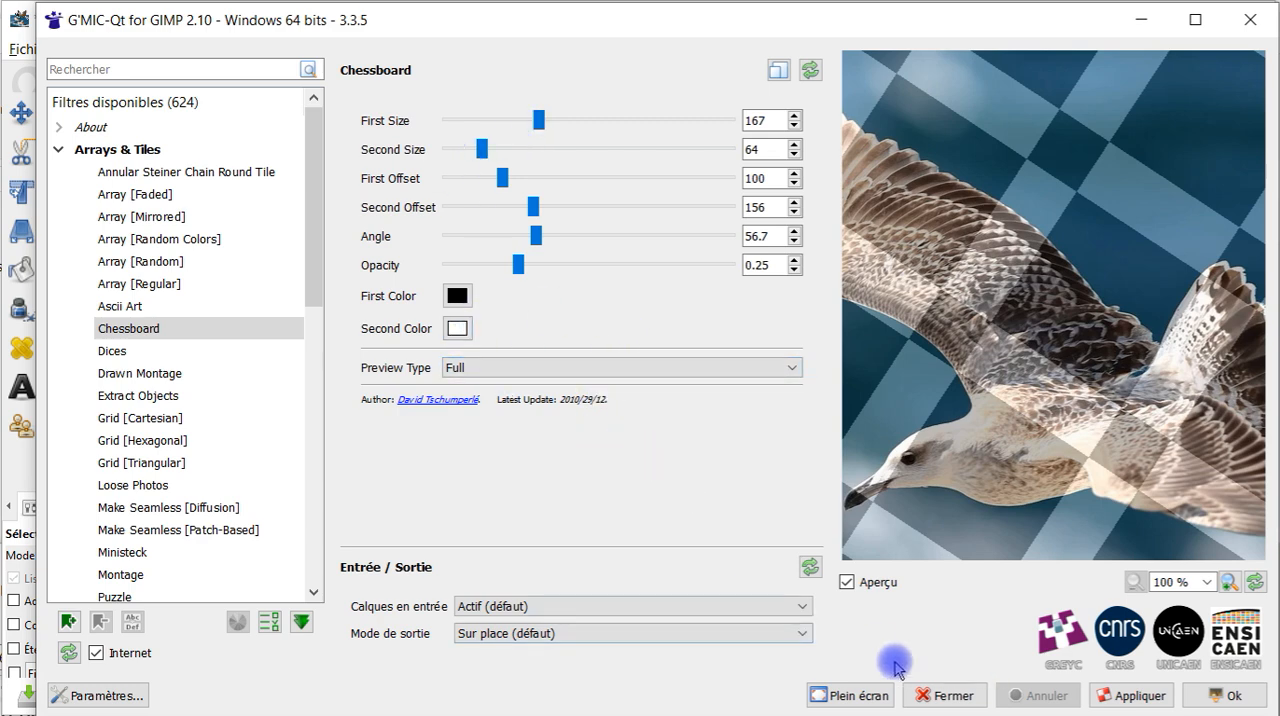
Apply the Chessboard filter with output mode Nouvelle image and close the filter window
{"action": "left_click", "coordinate": [465, 633]}
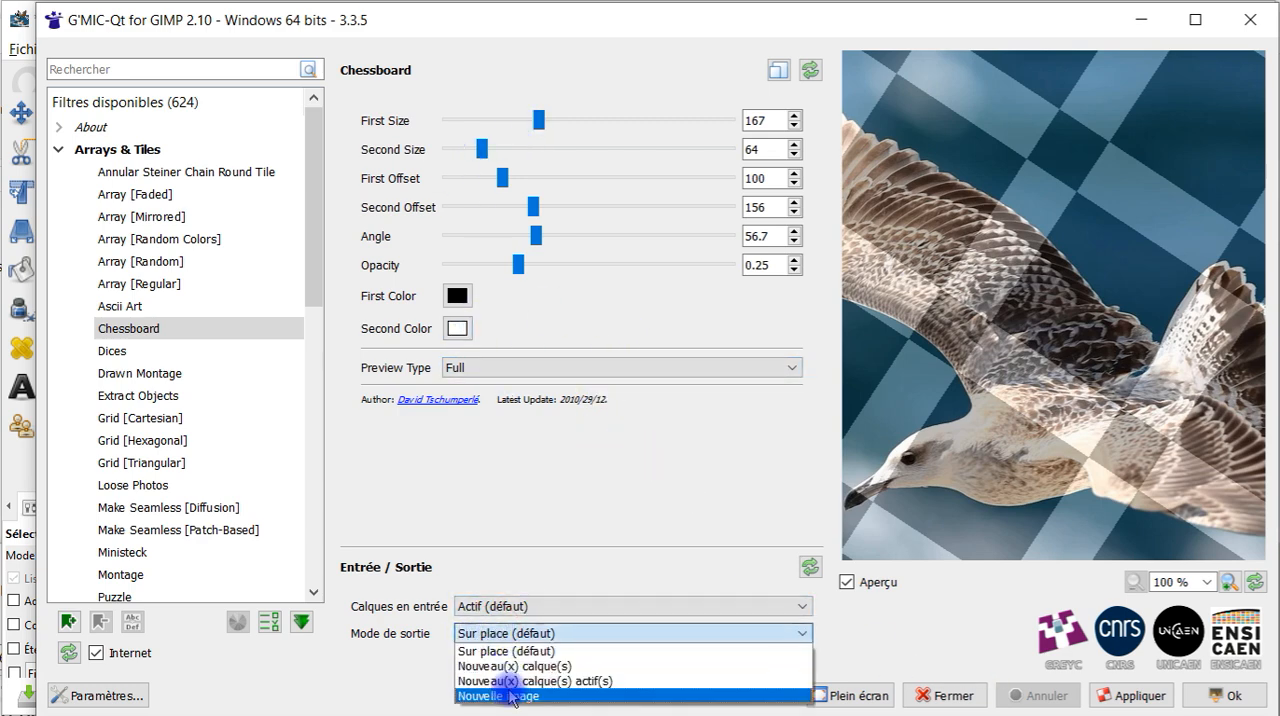
{"action": "left_click", "coordinate": [505, 696]}
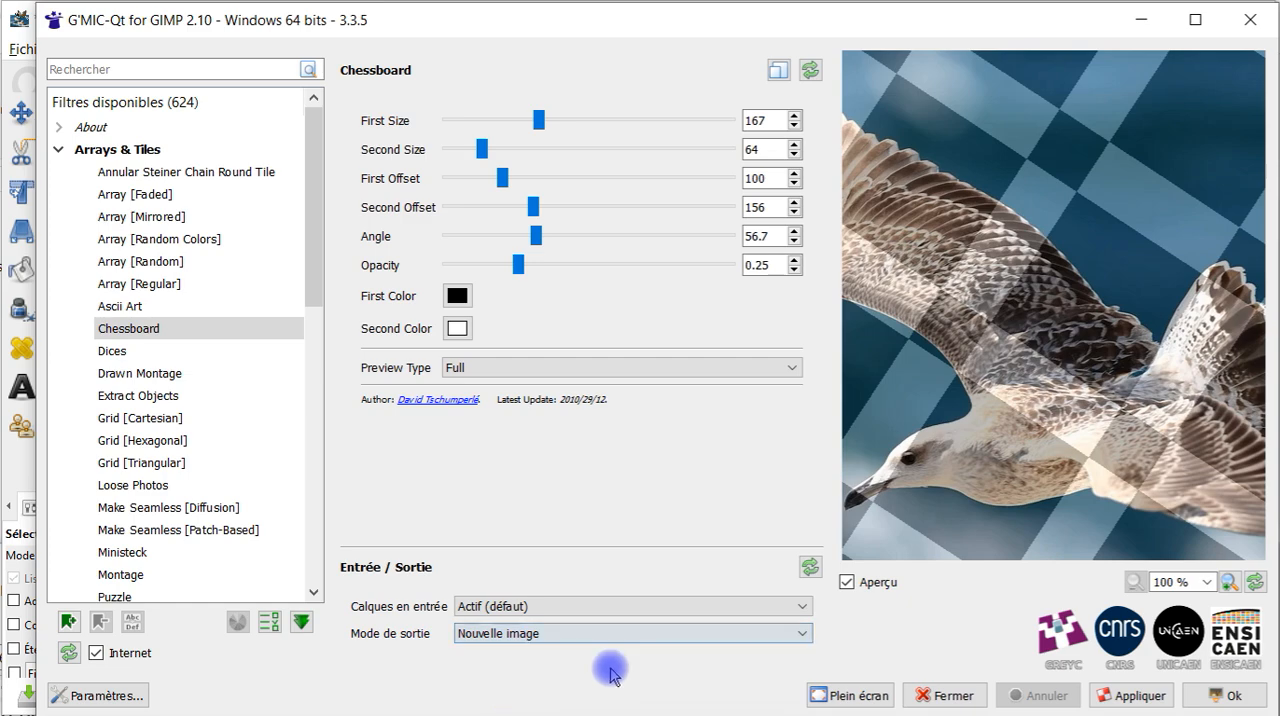
{"action": "left_click", "coordinate": [1140, 696]}
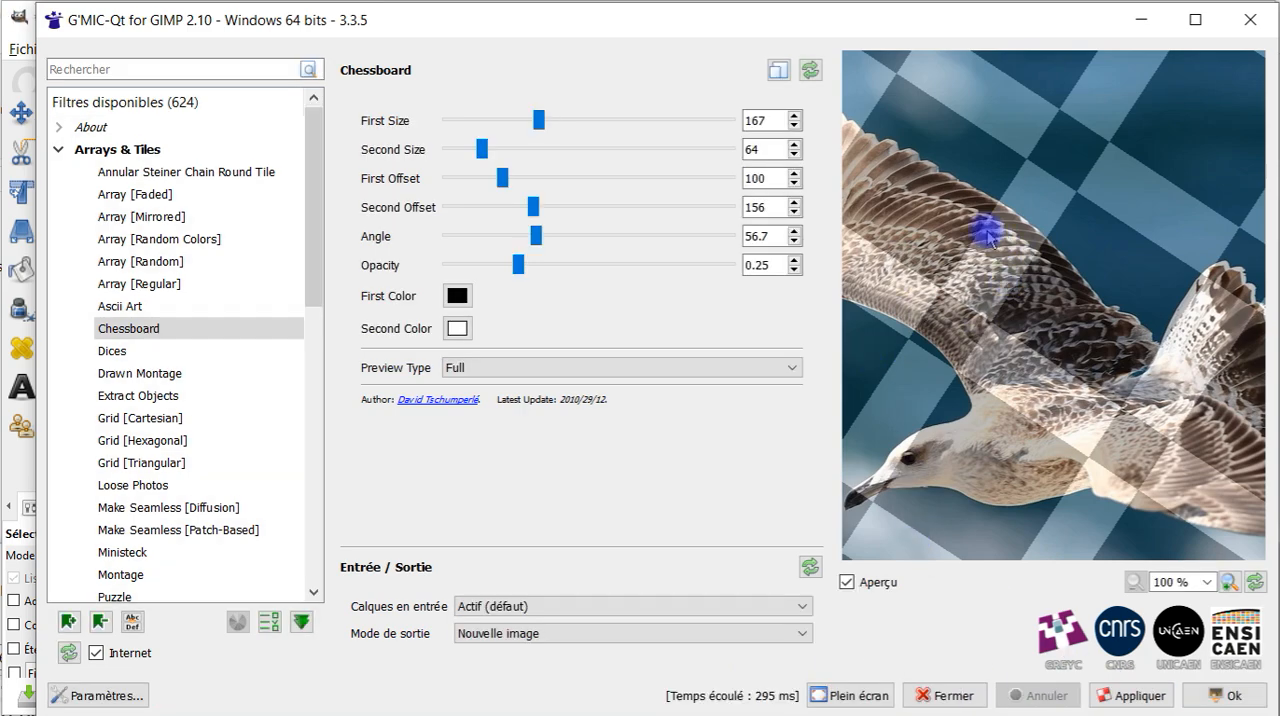
{"action": "left_click", "coordinate": [1250, 19]}
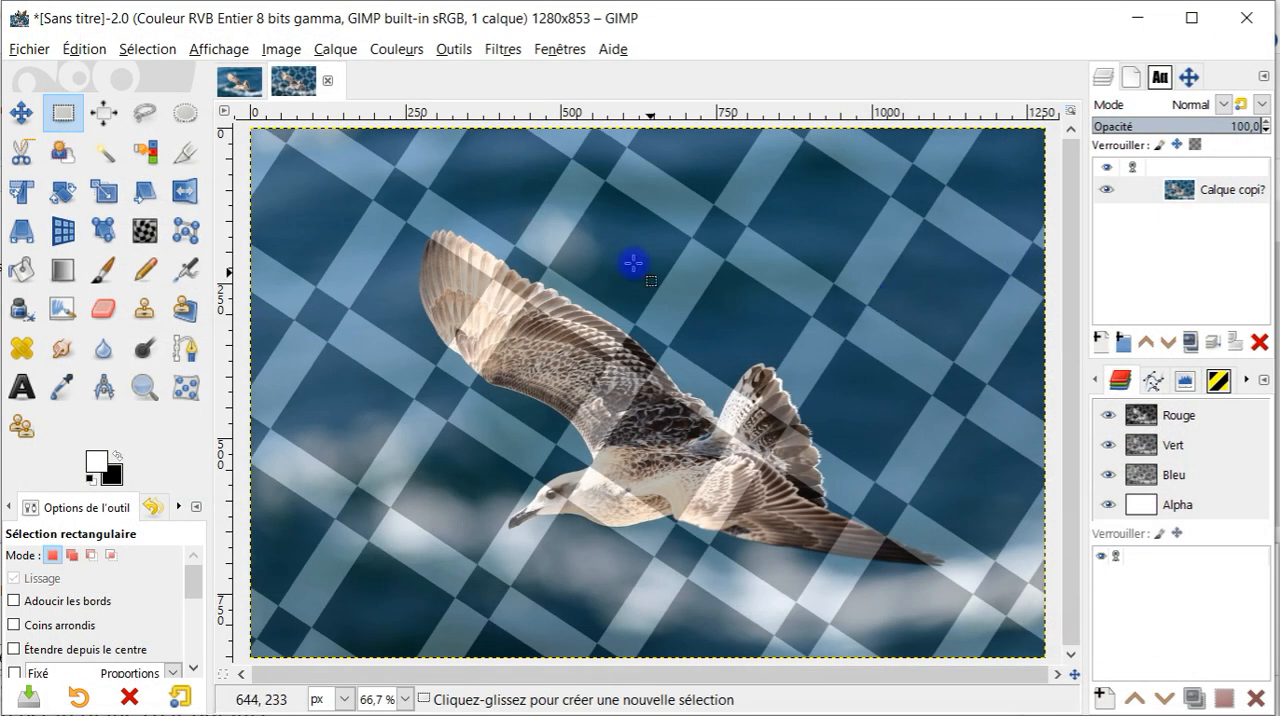
Create a new blank image 800 px wide and 800 px high
{"action": "left_click", "coordinate": [29, 49]}
{"action": "left_click", "coordinate": [100, 77]}
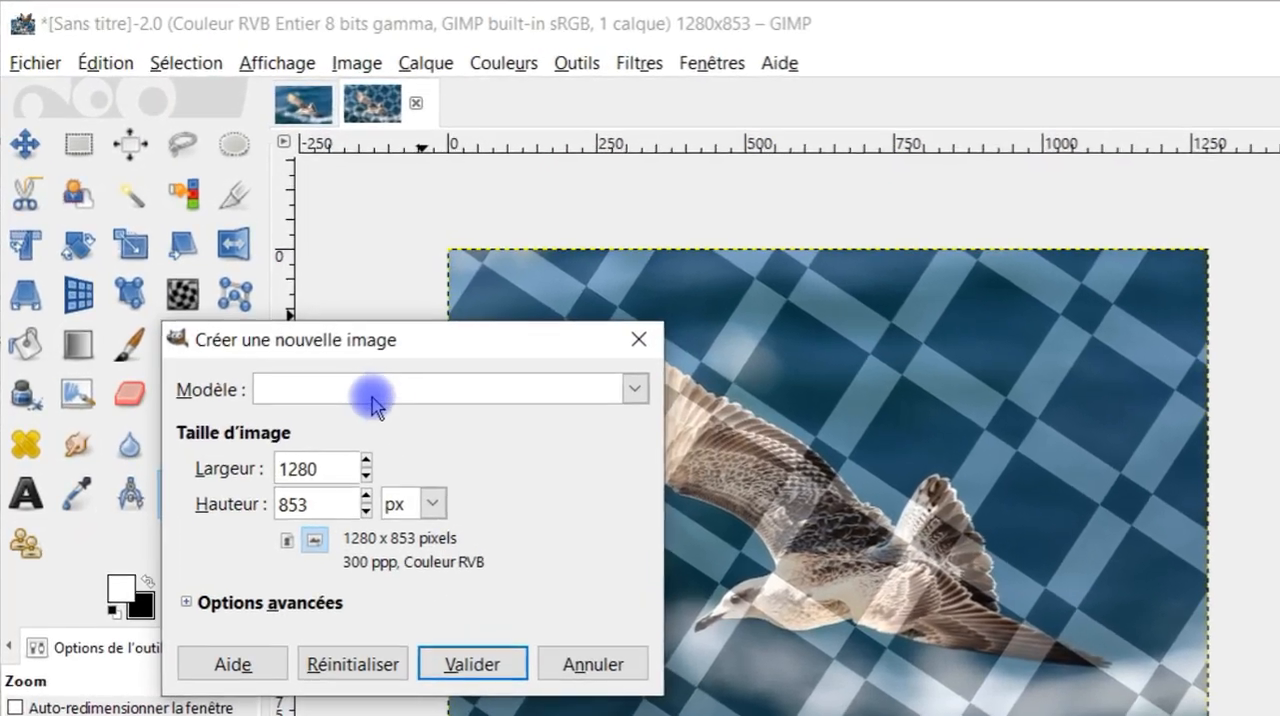
{"action": "double_click", "coordinate": [284, 443]}
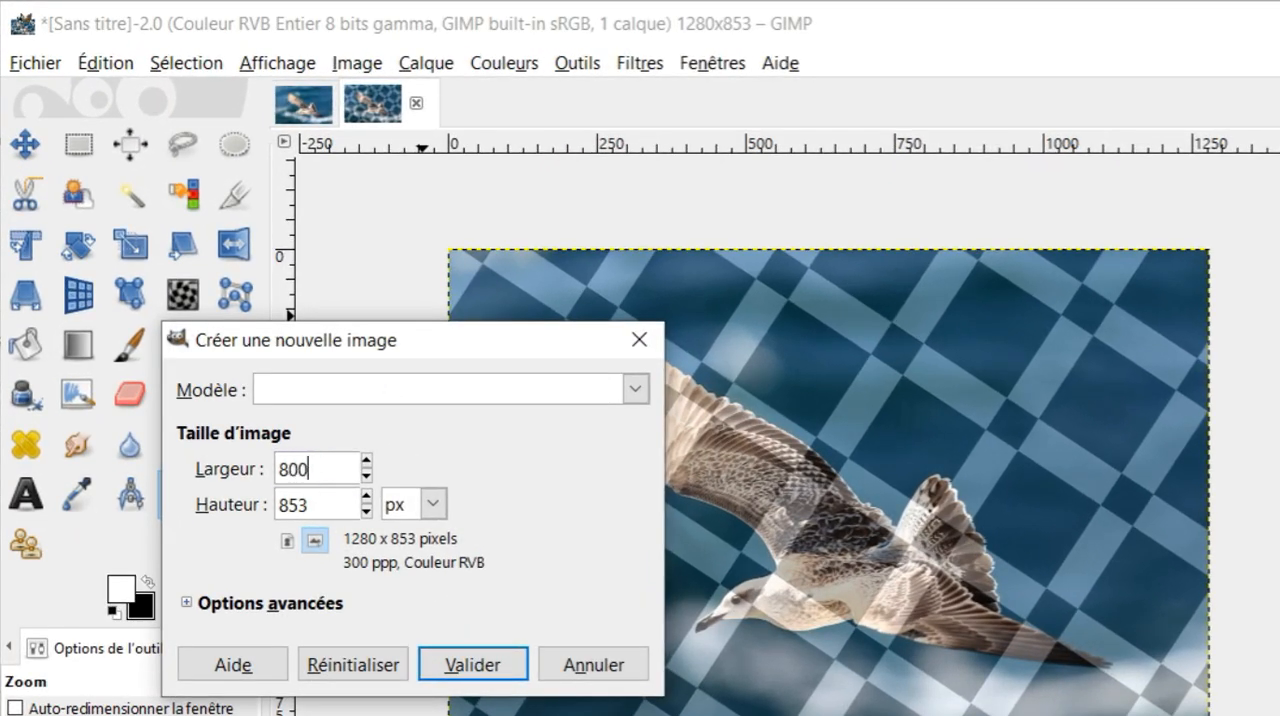
{"action": "key", "text": "Tab"}
{"action": "type", "text": "800"}
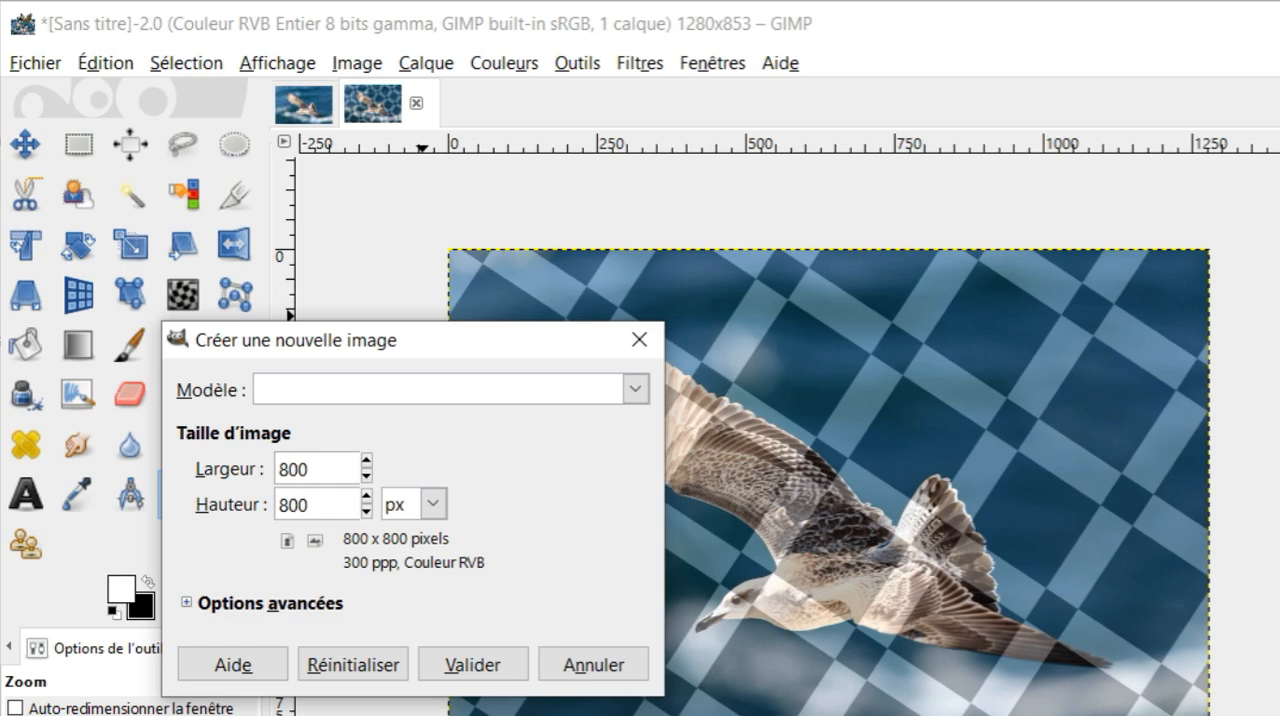
{"action": "left_click", "coordinate": [495, 662]}
Reopen the G'MIC-Qt Chessboard filter on the plain black image and set both First Size and Second Size to 100
{"action": "scroll", "coordinate": [697, 480], "scroll_direction": "down", "scroll_amount": 2}
{"action": "scroll", "coordinate": [737, 460], "scroll_direction": "up", "scroll_amount": 1}
{"action": "left_click", "coordinate": [640, 61]}
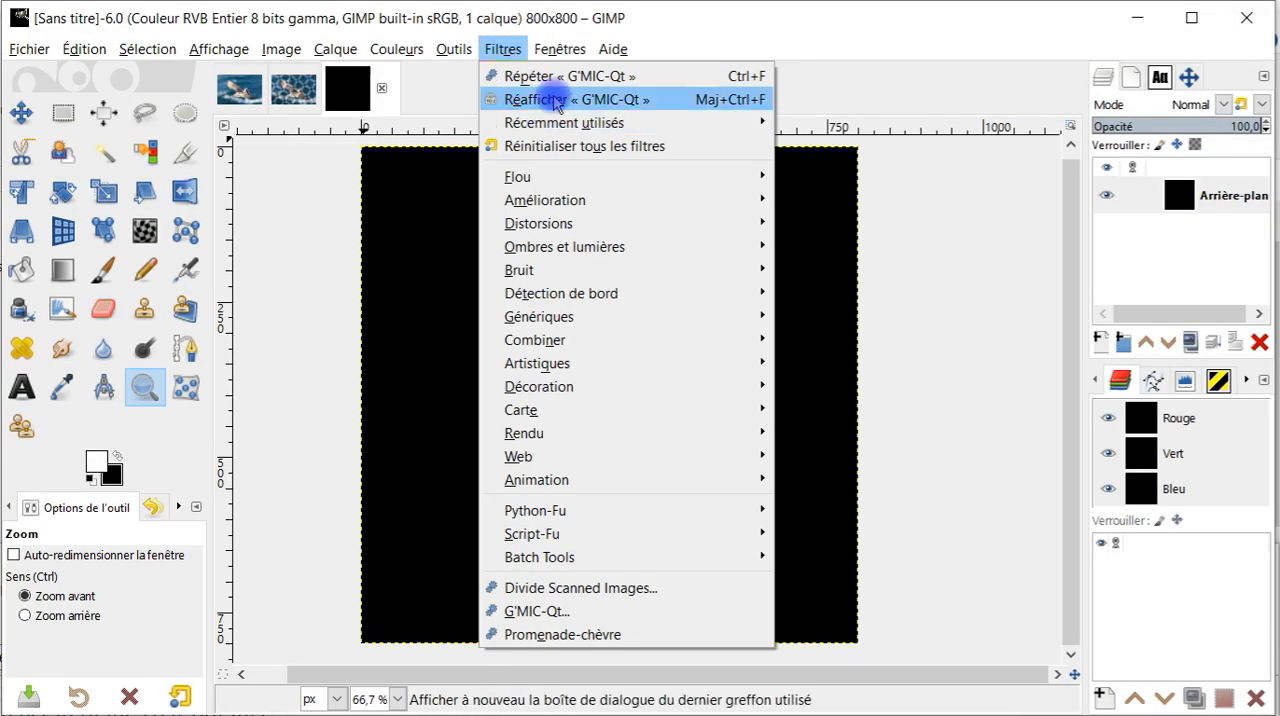
{"action": "left_click", "coordinate": [557, 100]}
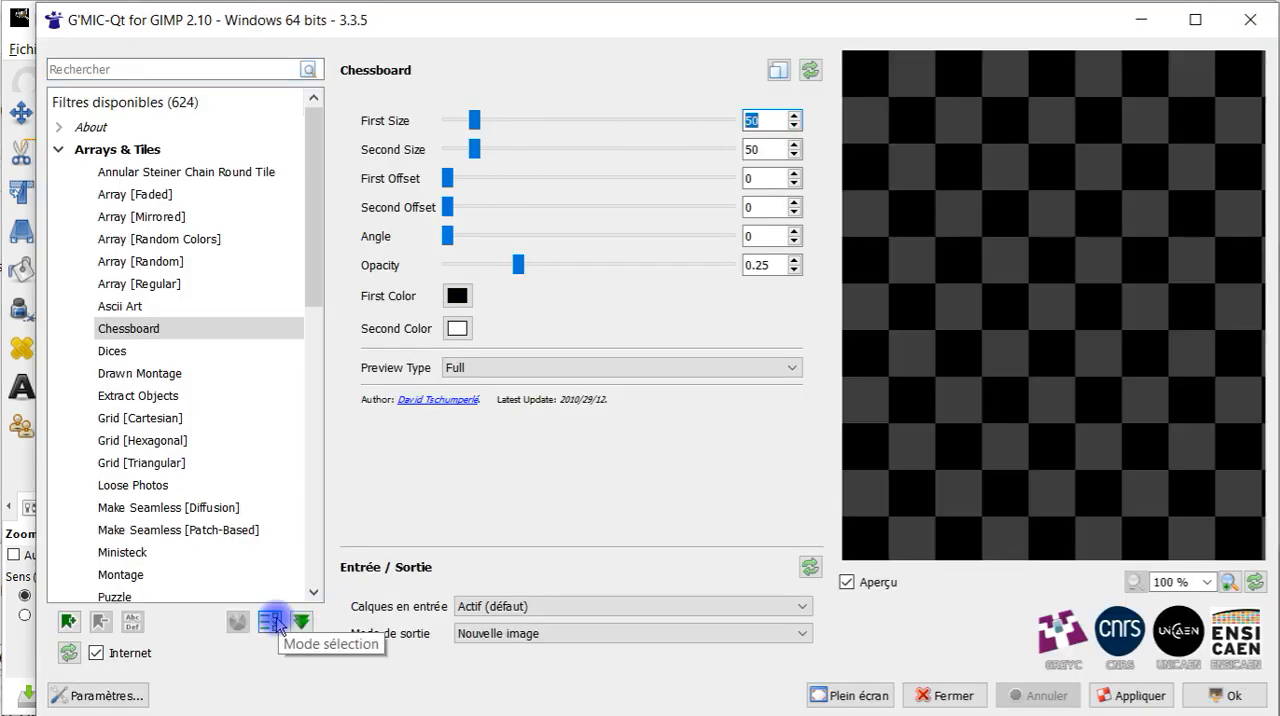
{"action": "type", "text": "100"}
{"action": "key", "text": "Tab"}
{"action": "type", "text": "100"}
{"action": "key", "text": "Tab"}
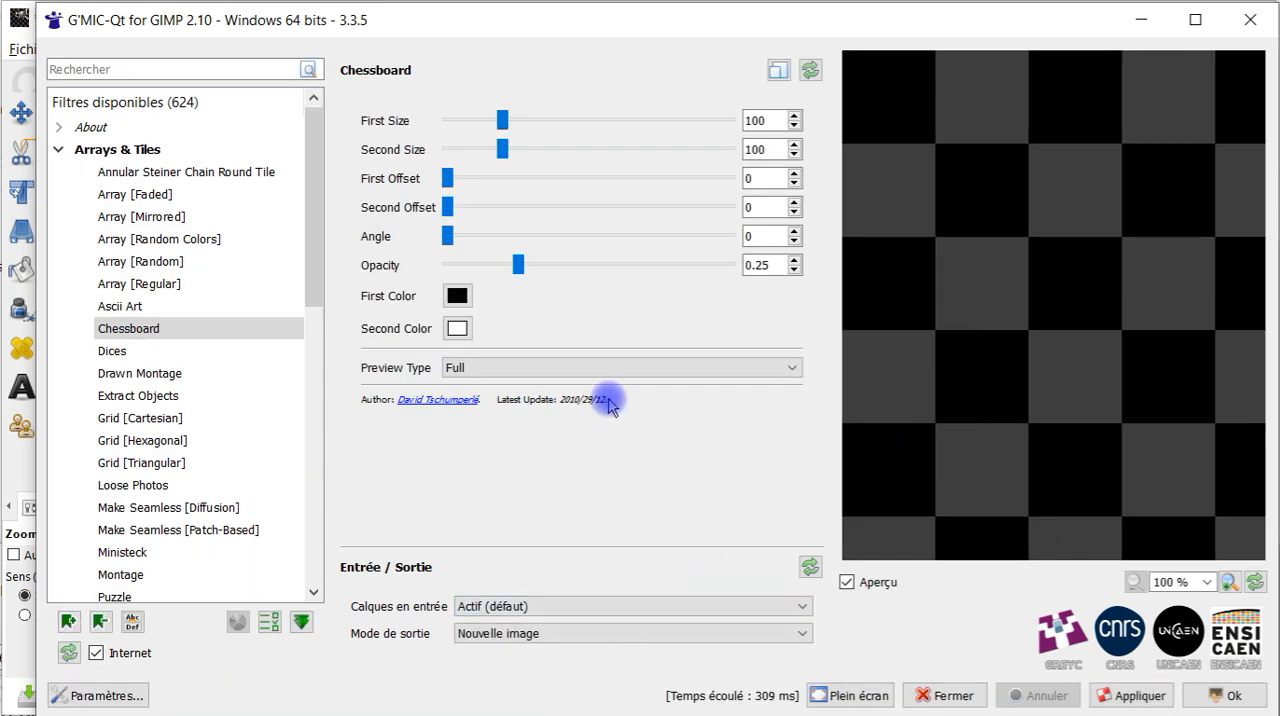
Apply the Chessboard filter to the black image, close the filter window and inspect the whole output image
{"action": "left_click", "coordinate": [1223, 695]}
{"action": "left_click", "coordinate": [683, 333]}
{"action": "key", "text": "1"}
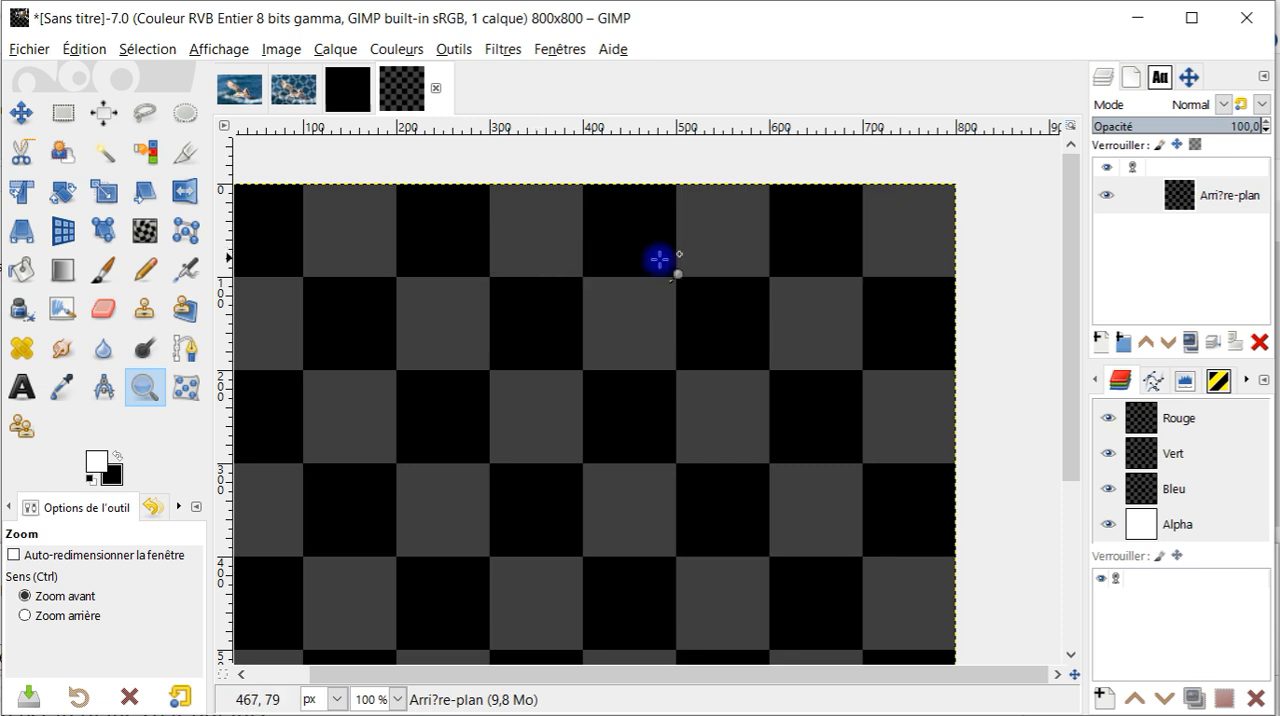
{"action": "left_click", "coordinate": [897, 282], "text": "ctrl"}
{"action": "scroll", "coordinate": [853, 433], "scroll_direction": "up", "scroll_amount": 1}
{"action": "left_click_drag", "start_coordinate": [877, 449], "coordinate": [773, 413]}
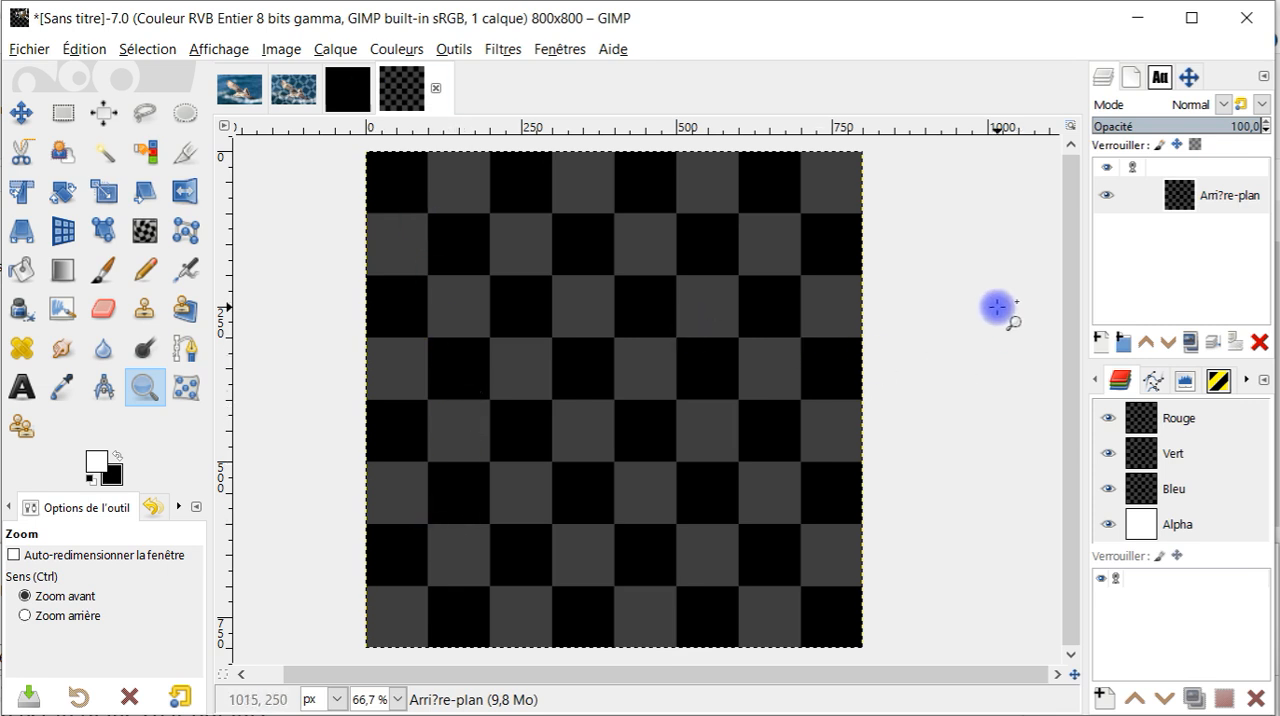
Close the plain black source image, view the filtered seagull image and return to the new chessboard image
{"action": "left_click", "coordinate": [347, 88]}
{"action": "left_click", "coordinate": [381, 88]}
{"action": "left_click", "coordinate": [569, 489]}
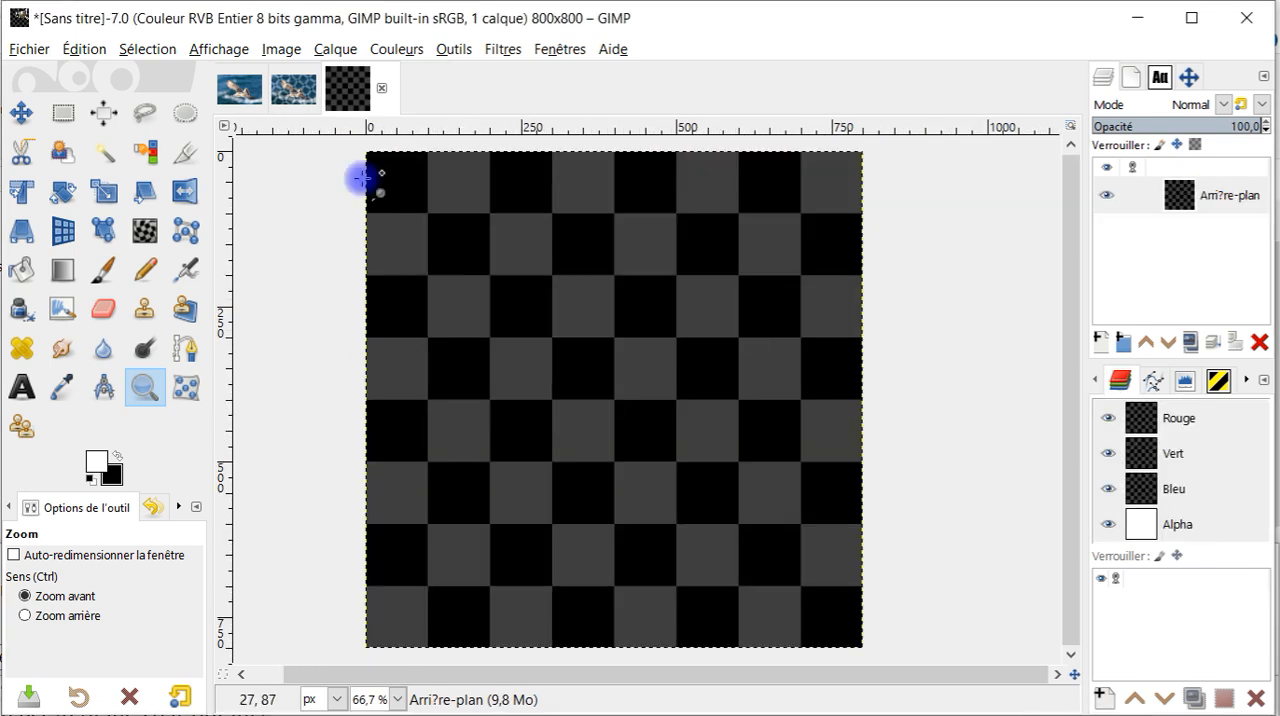
{"action": "left_click", "coordinate": [293, 88]}
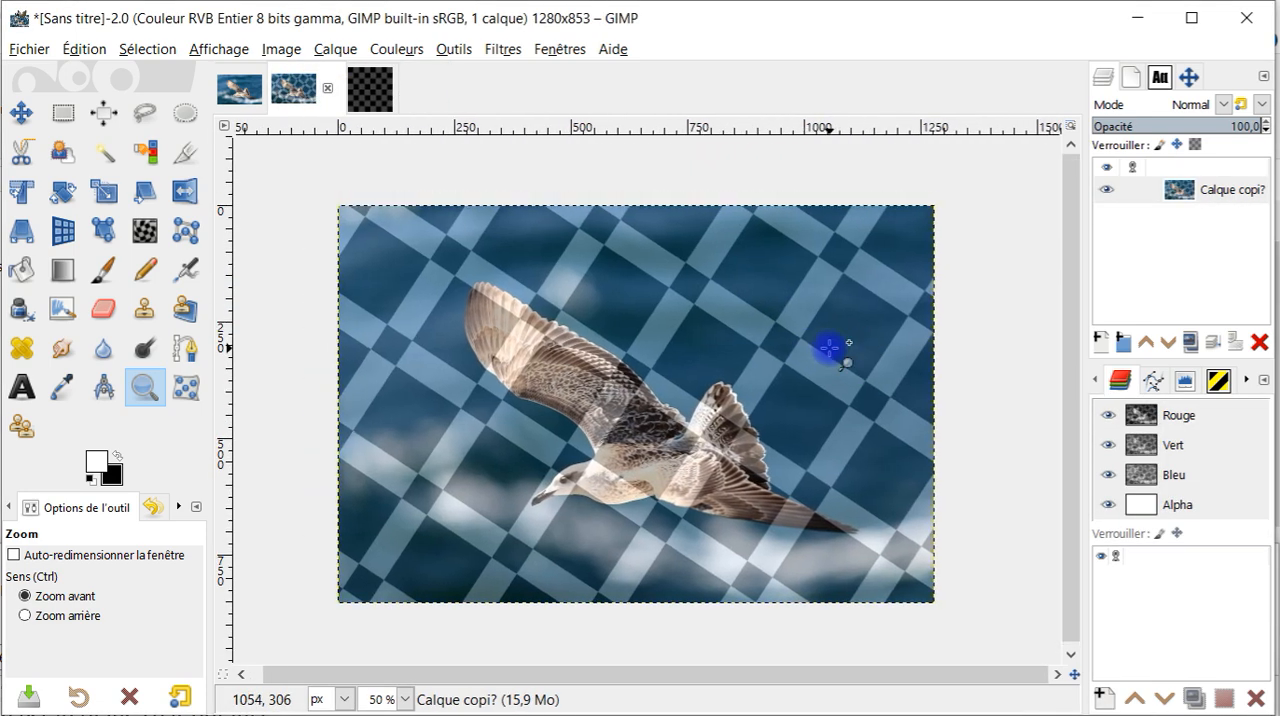
{"action": "left_click", "coordinate": [372, 84]}
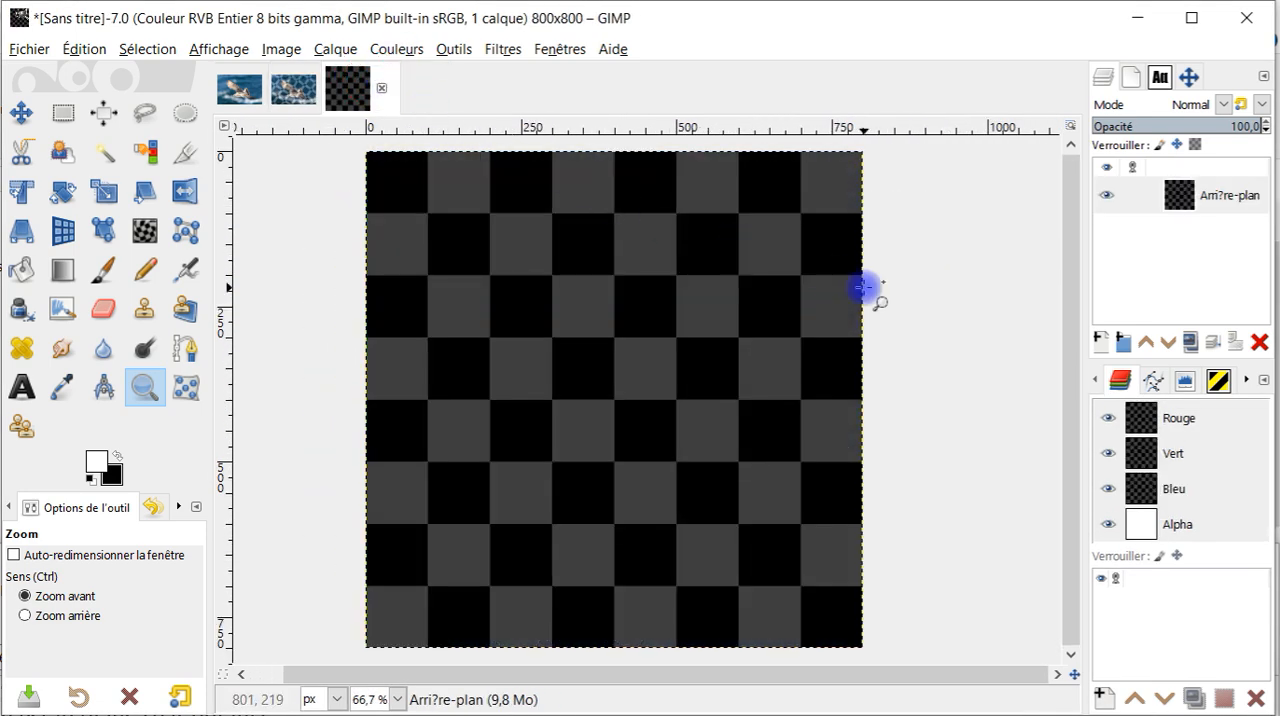